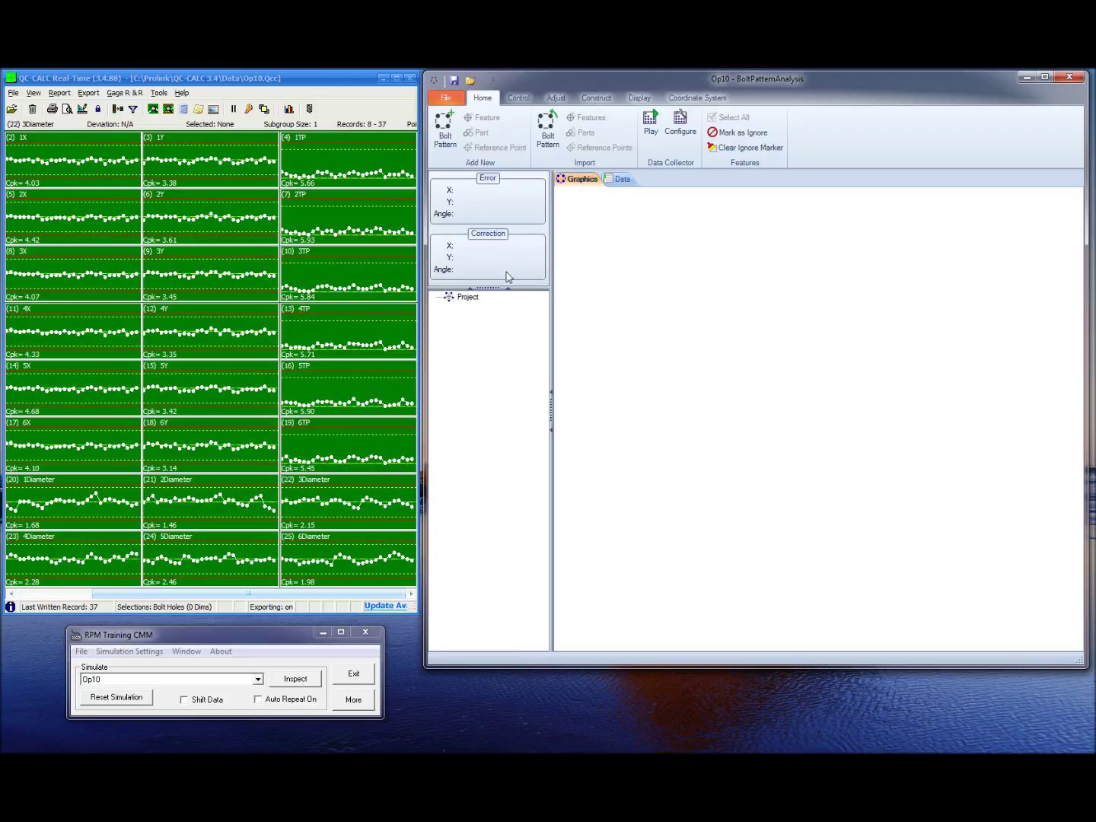
click(271, 82)
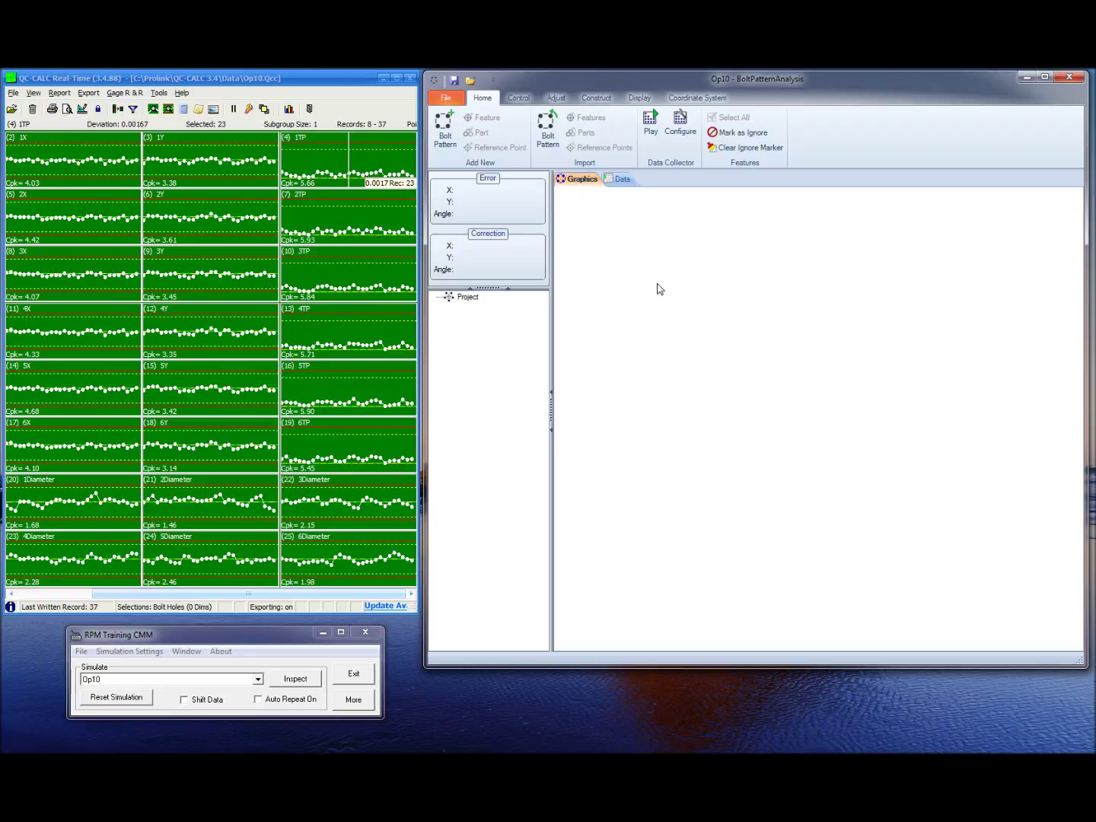
click(25, 388)
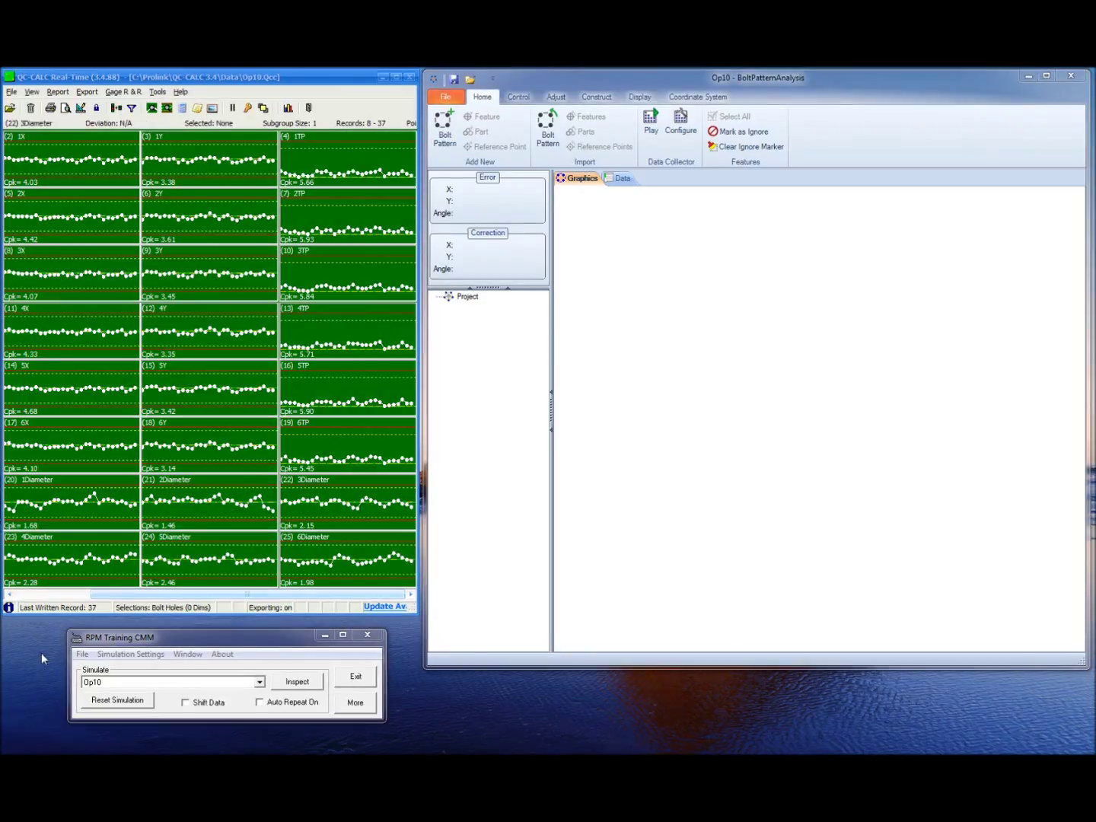
Choose Op10 as the routine in the RPM Training CMM simulator and inspect one new part
click(189, 644)
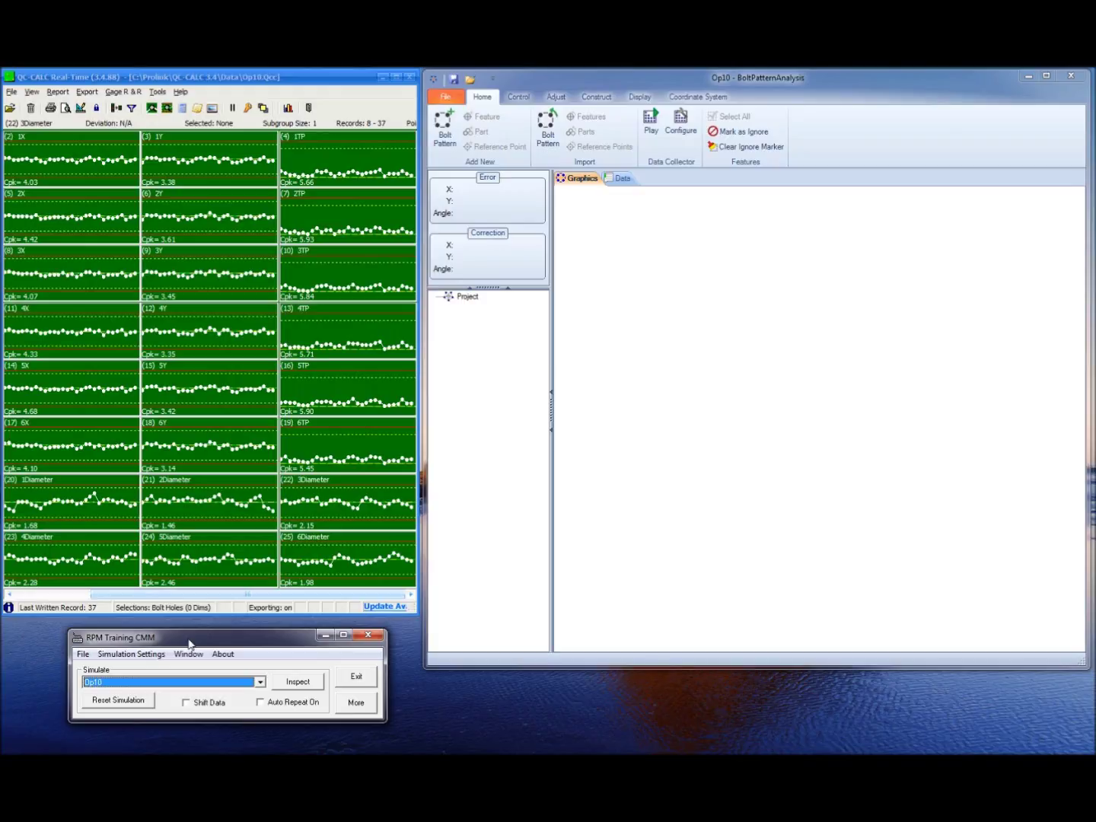
click(259, 682)
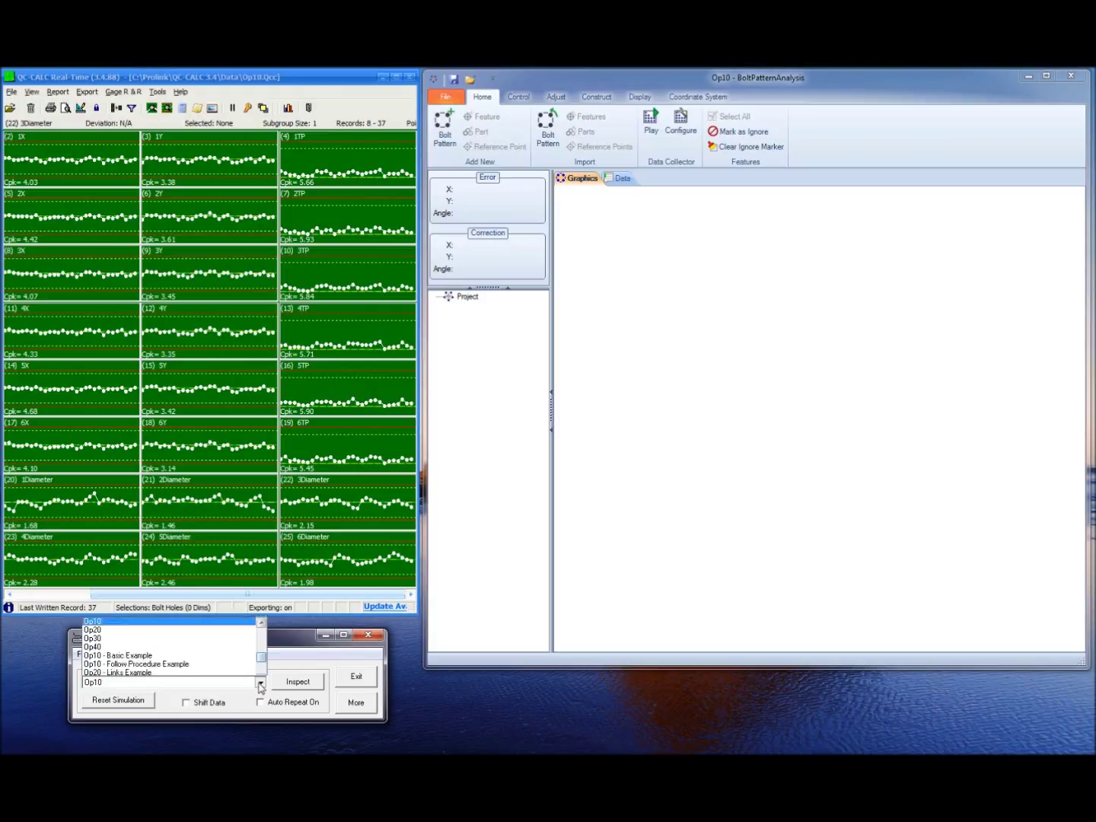
click(190, 613)
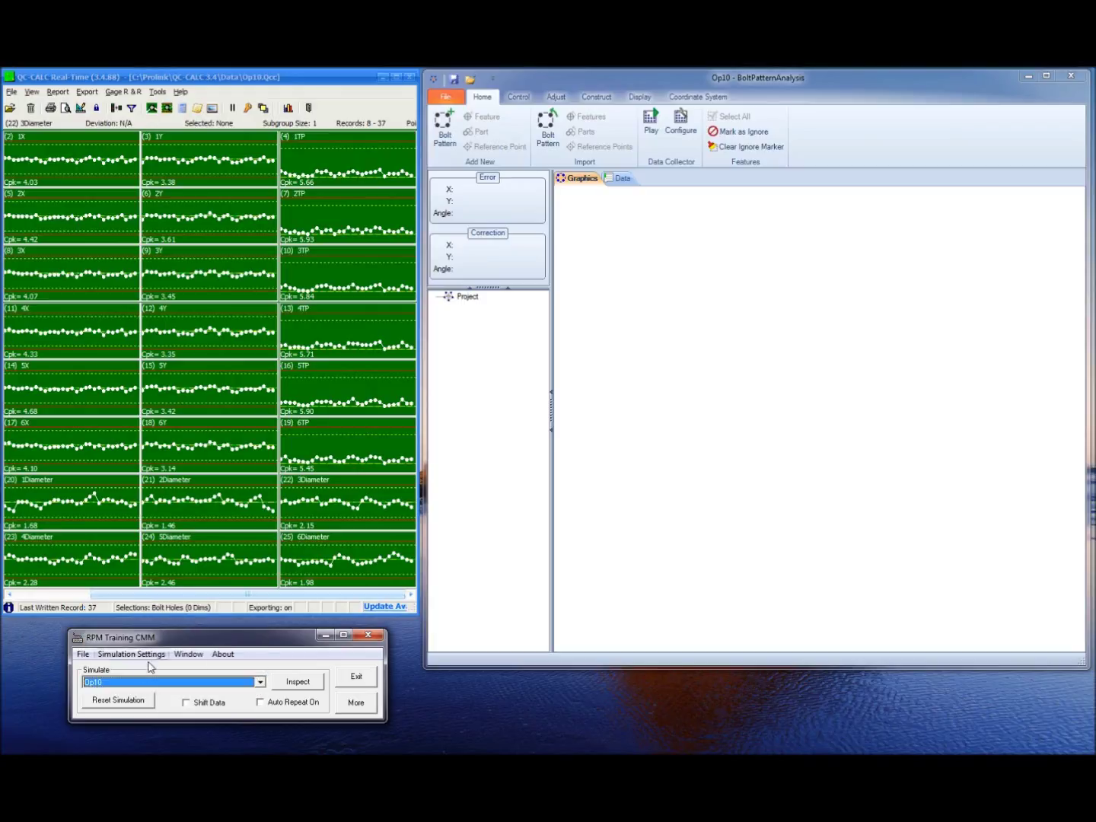
click(282, 685)
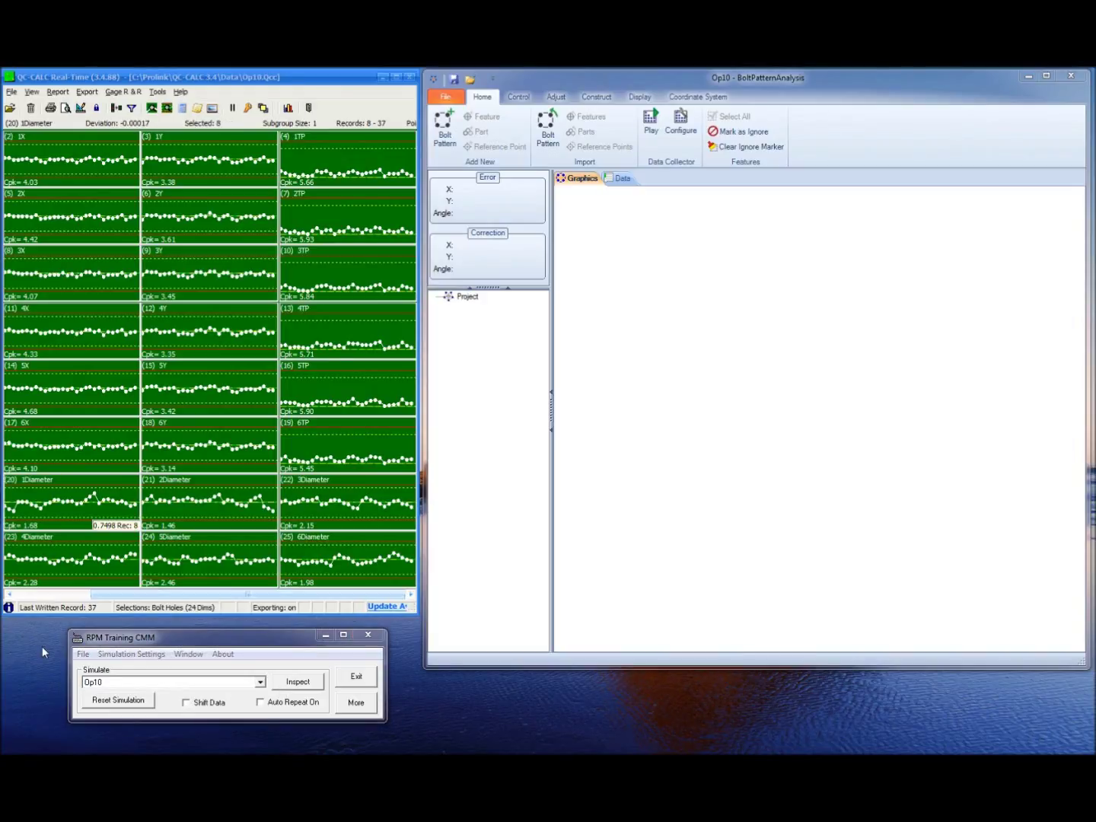
click(298, 681)
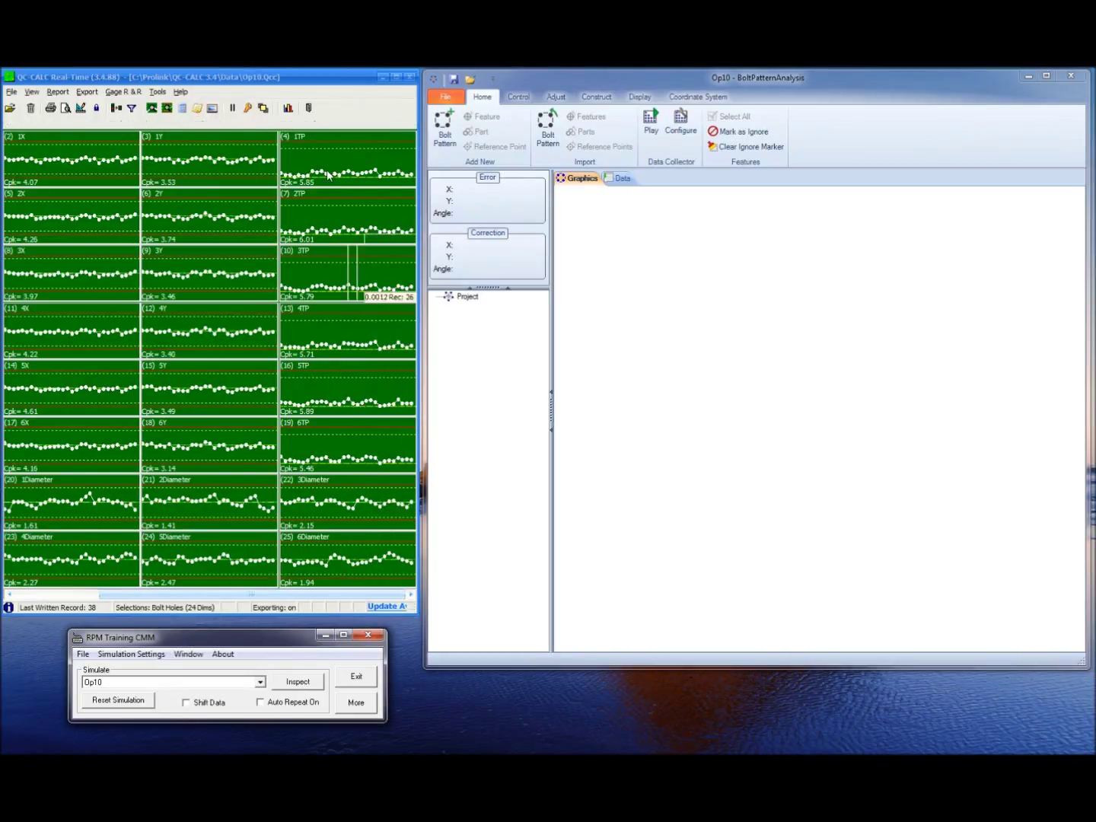
click(195, 80)
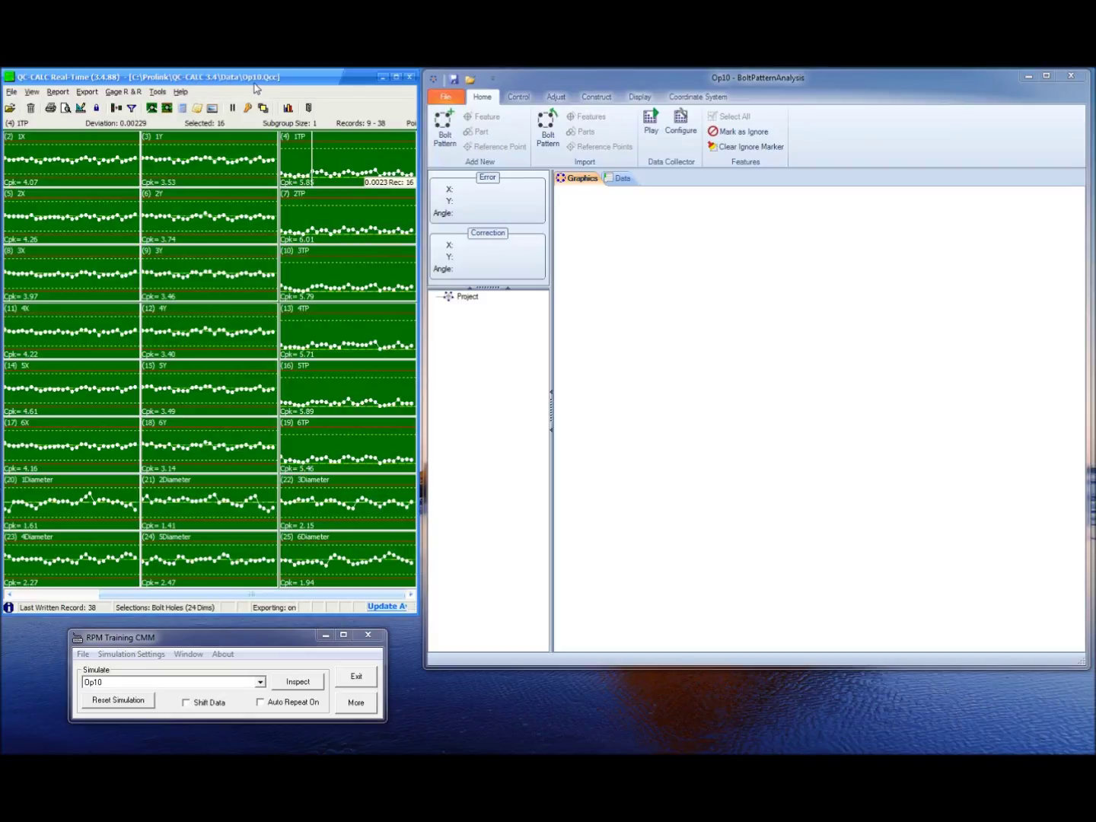
mouse_move(409, 288)
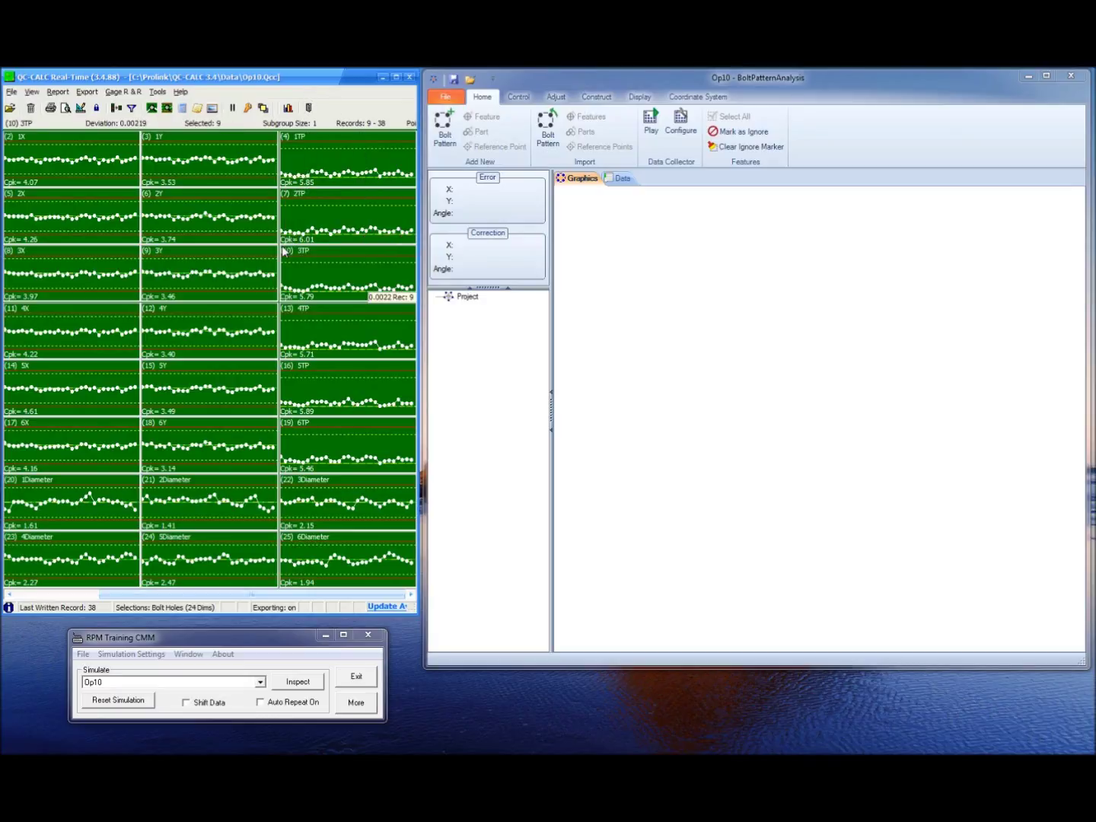
click(619, 321)
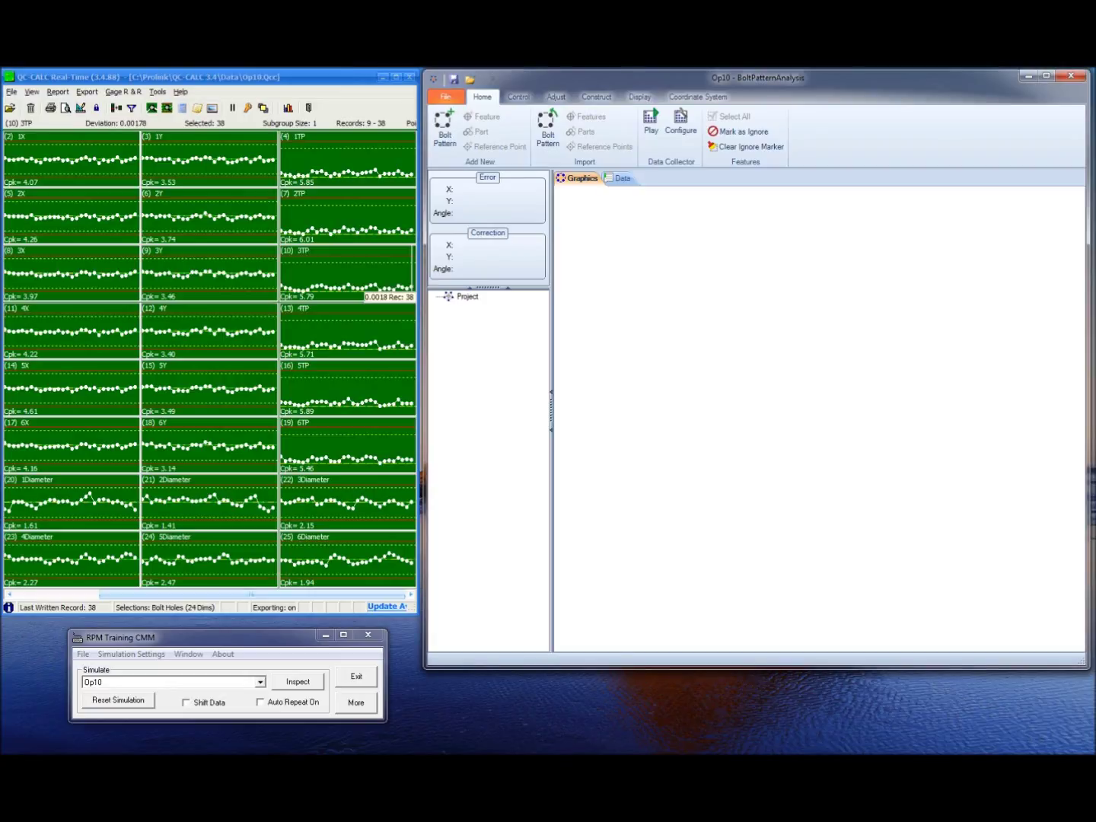
click(43, 654)
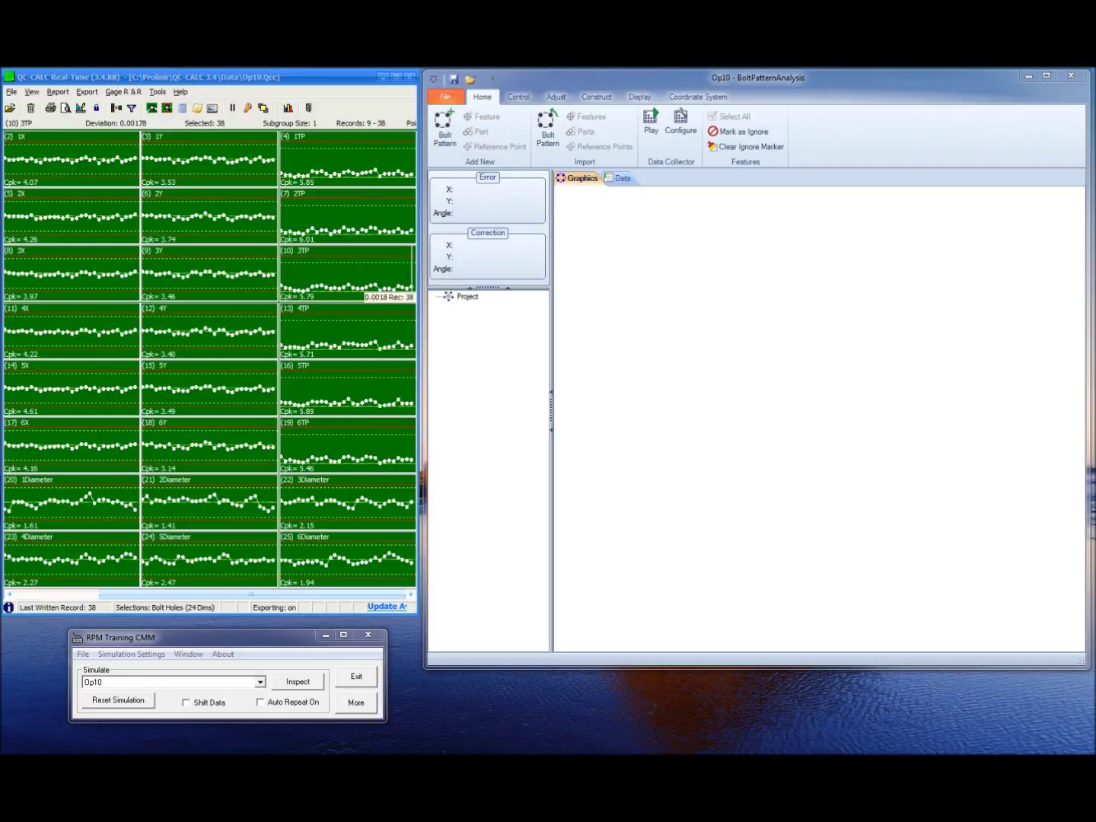
click(662, 395)
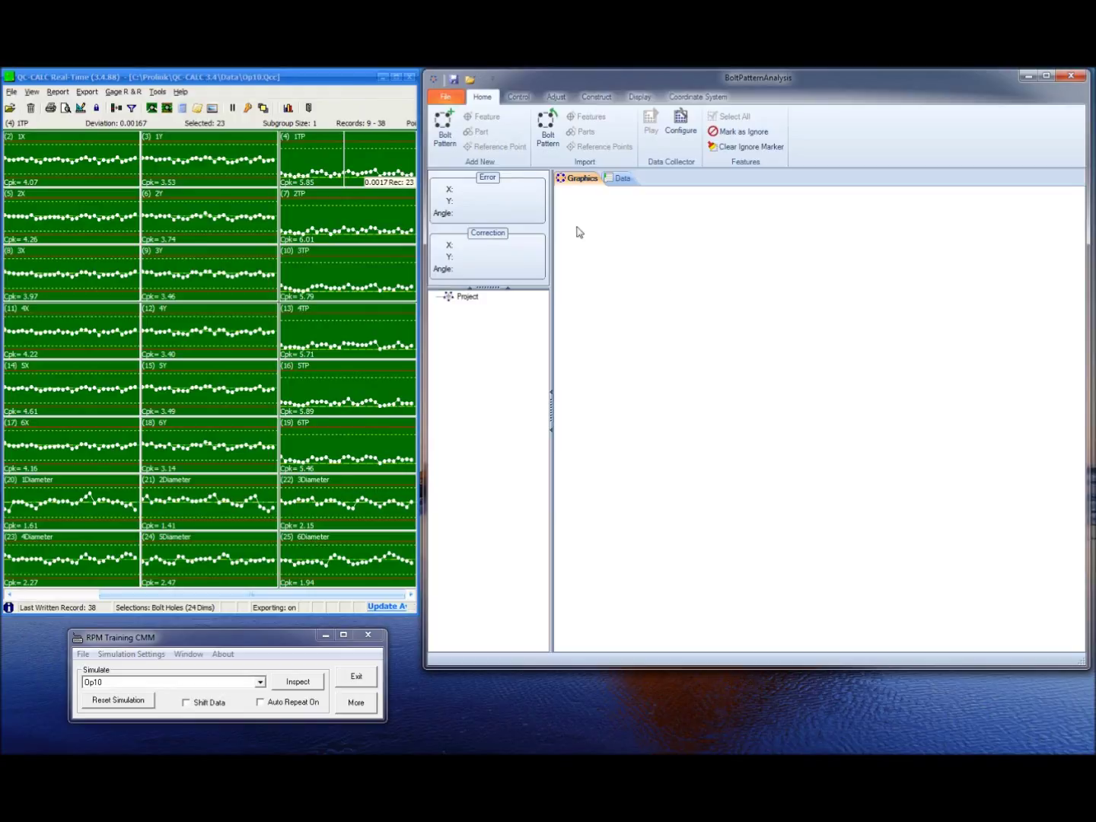
Open the recently used Op10 solution in BoltPatternAnalysis
click(447, 96)
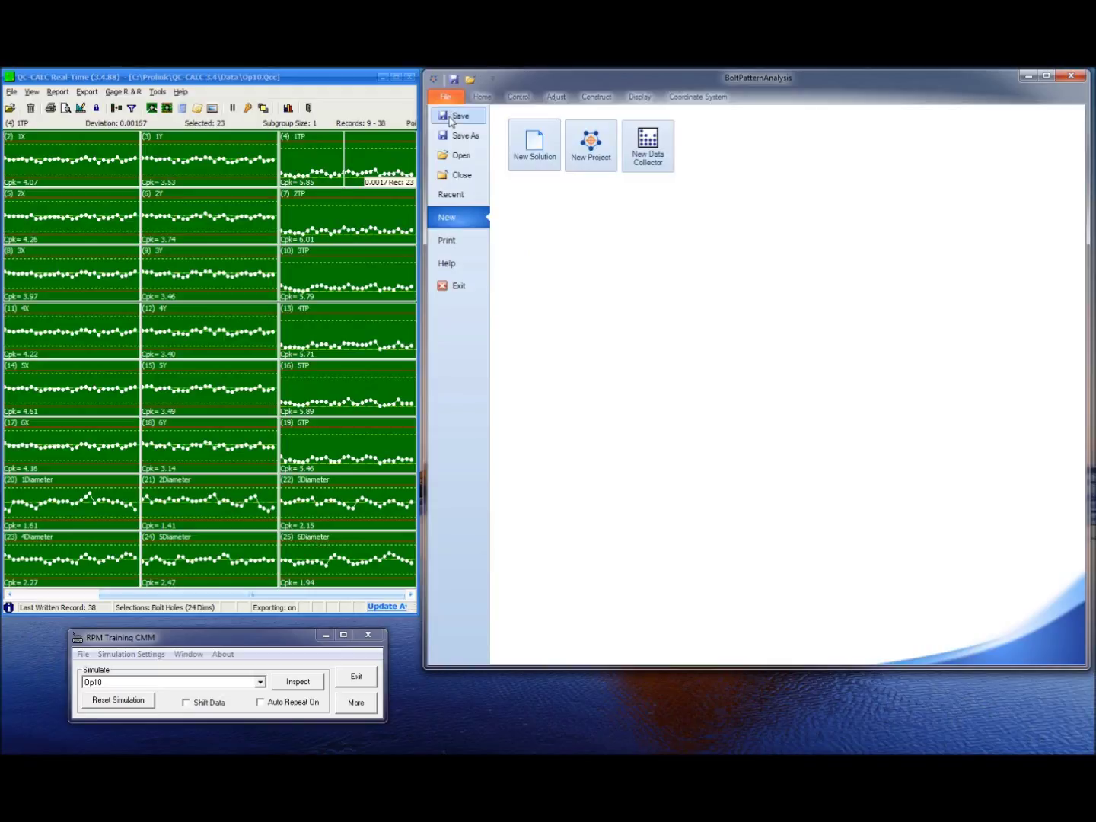
click(451, 195)
click(540, 116)
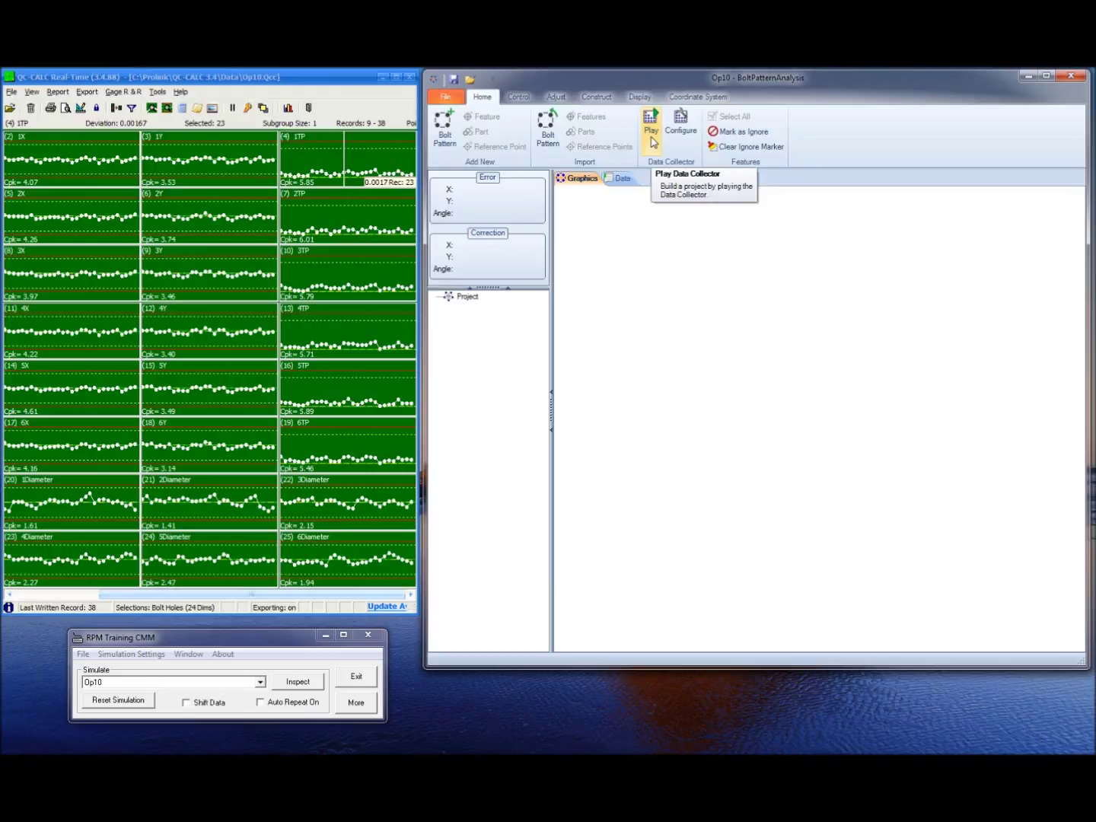
Play the data collector with 25 parts and display the imported Op10 Hole Pattern
click(651, 126)
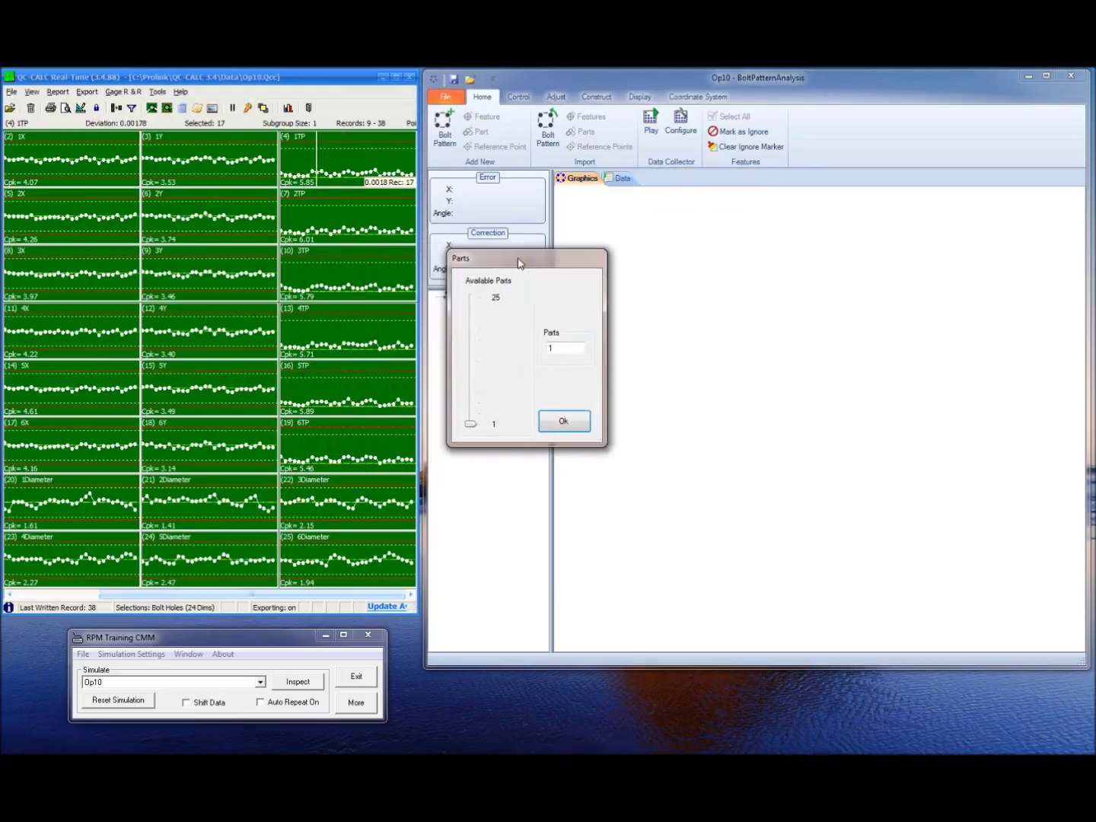
drag(515, 398, 515, 271)
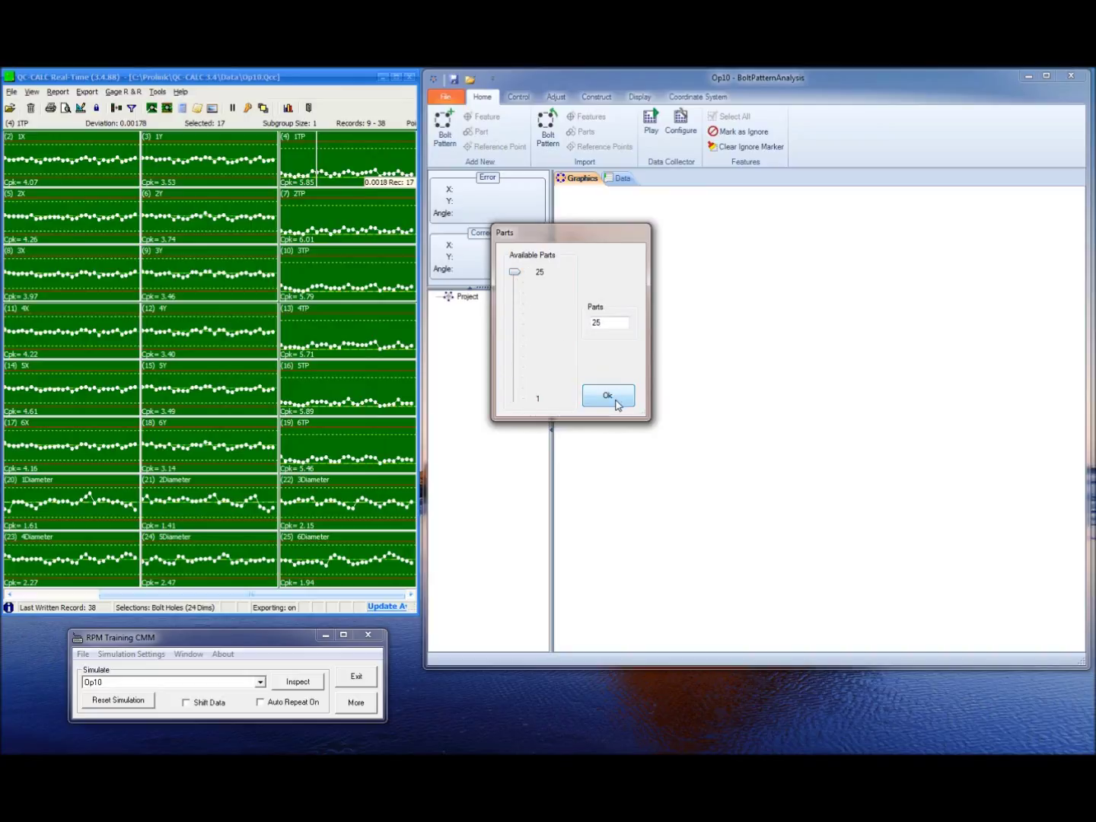
click(607, 396)
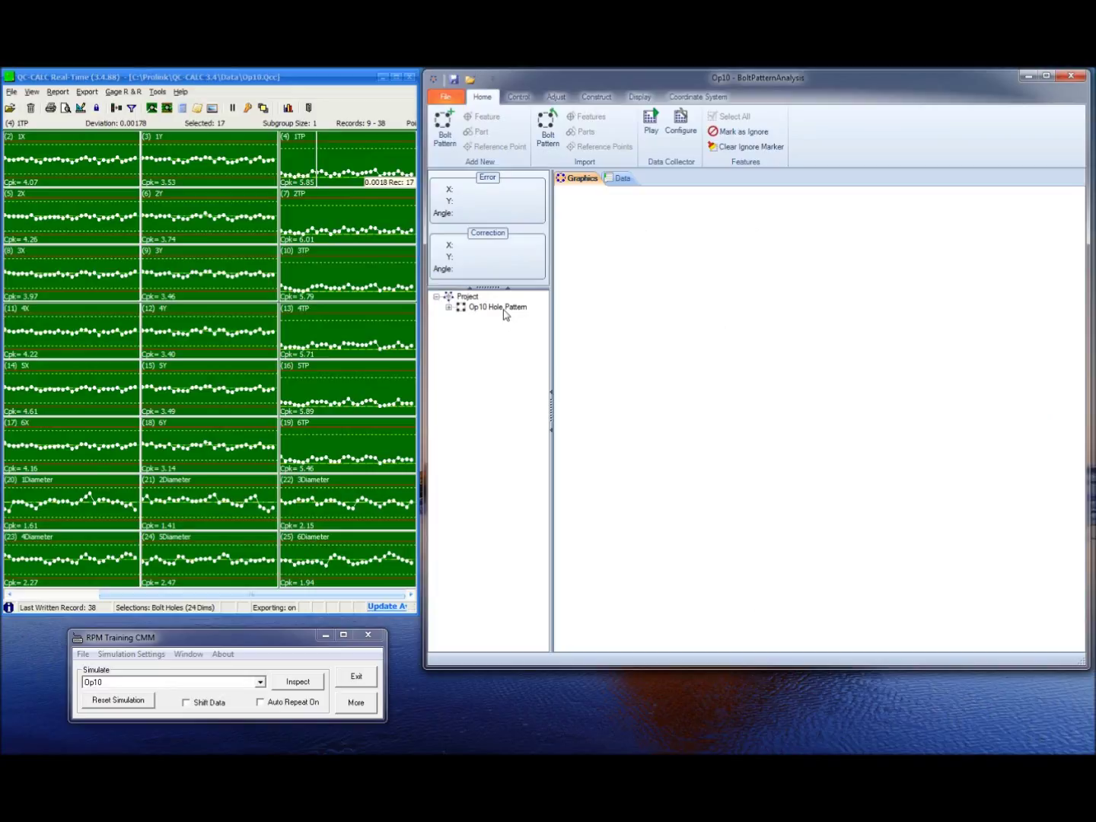
click(504, 310)
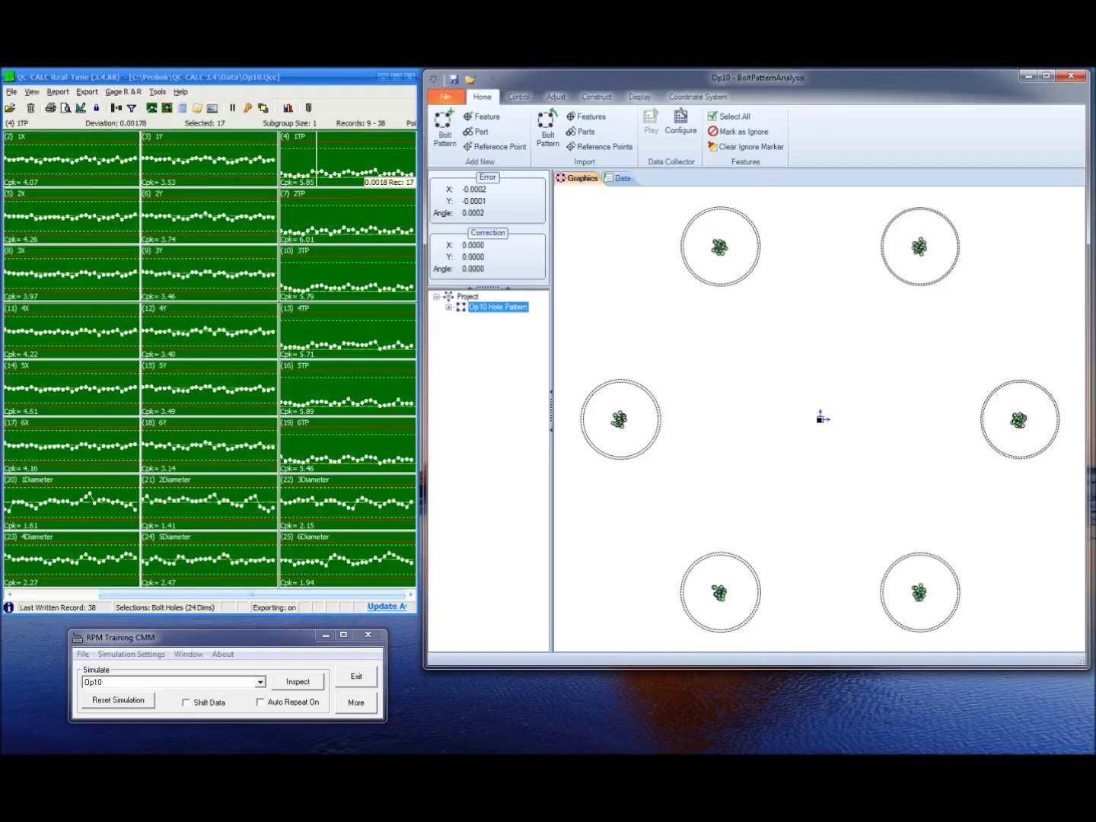
click(587, 726)
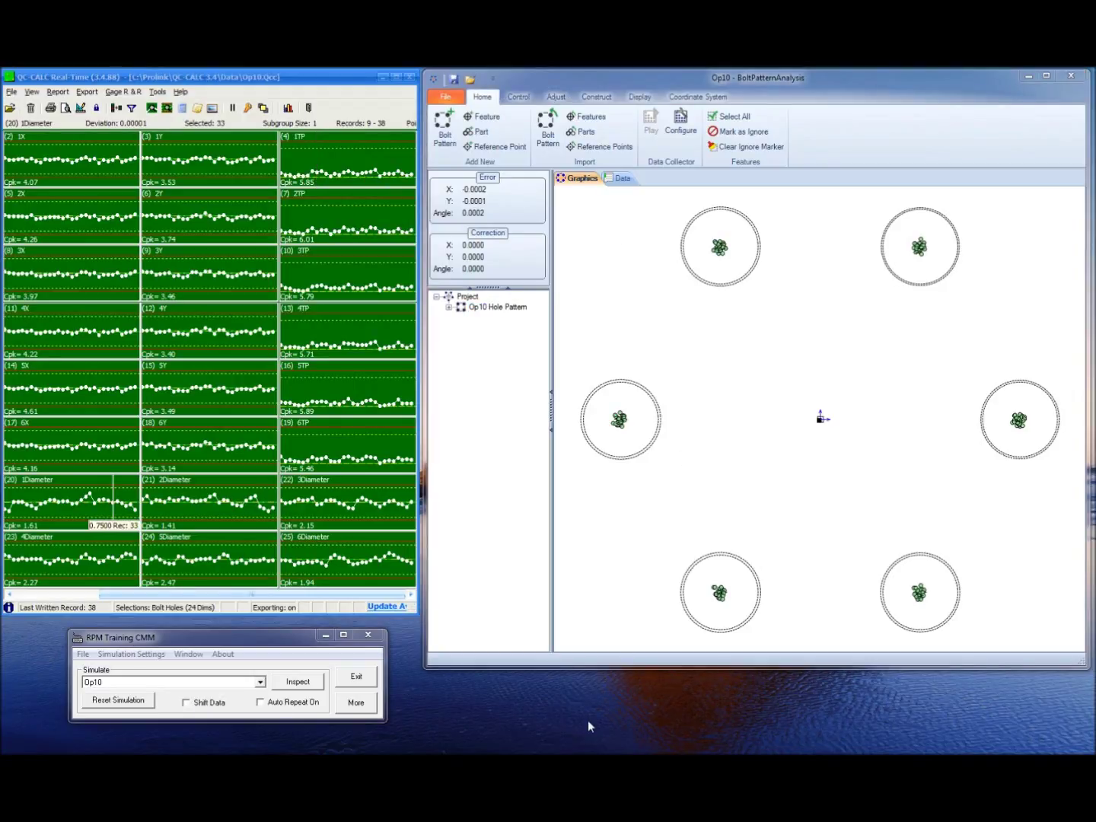
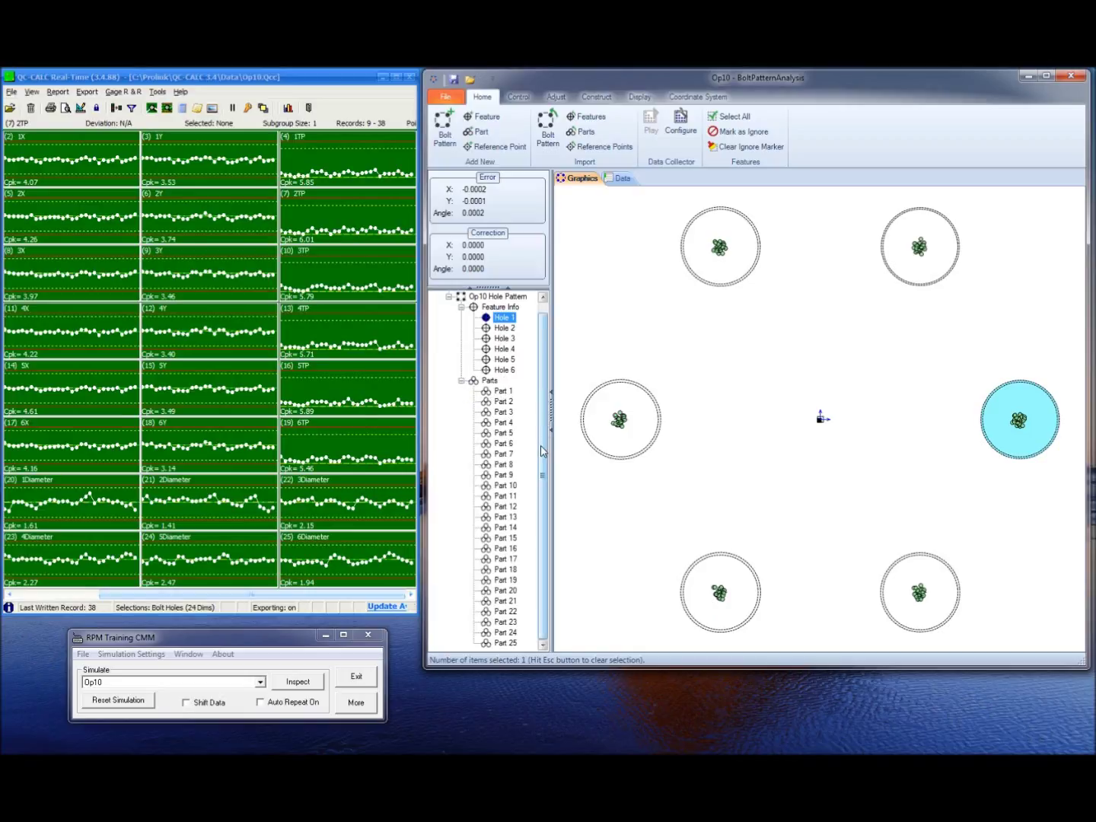
Go through the individual parts from Part 1 to Part 12 and back to Part 2 to compare their hole positions and pattern errors
click(501, 392)
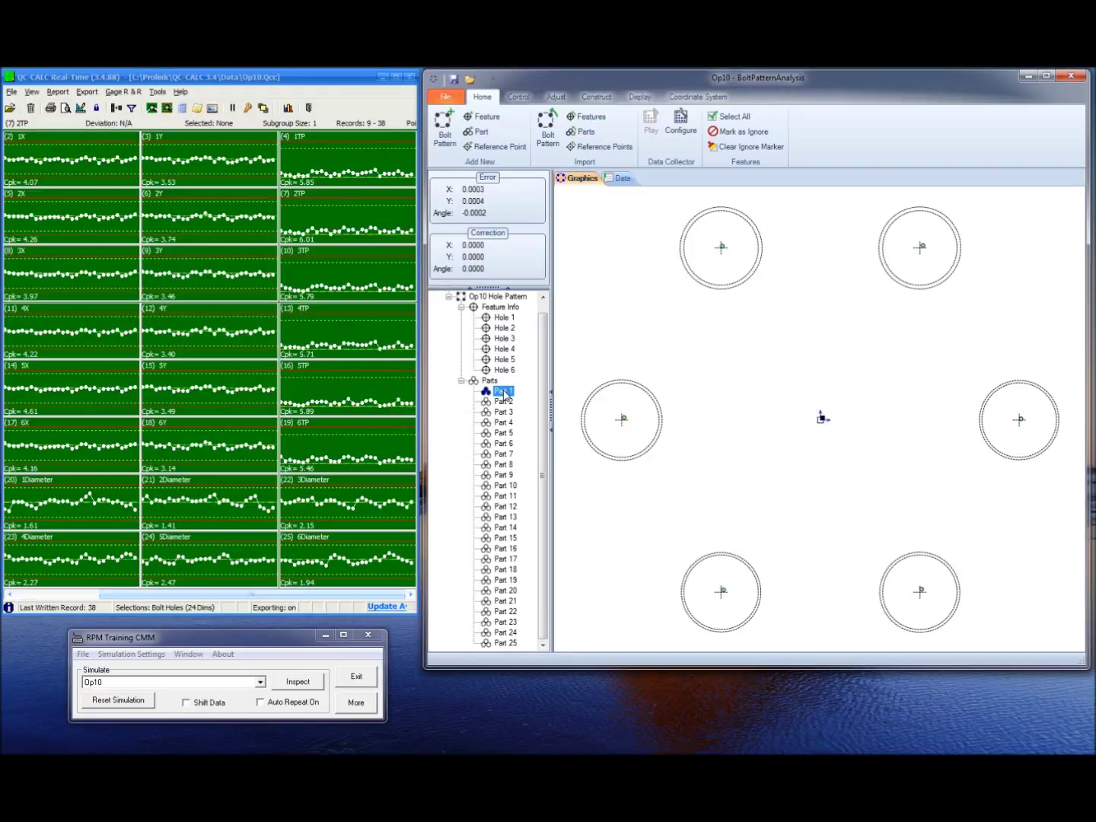
key(Down)
key(Down)
key(Down)
key(Down)
key(Down)
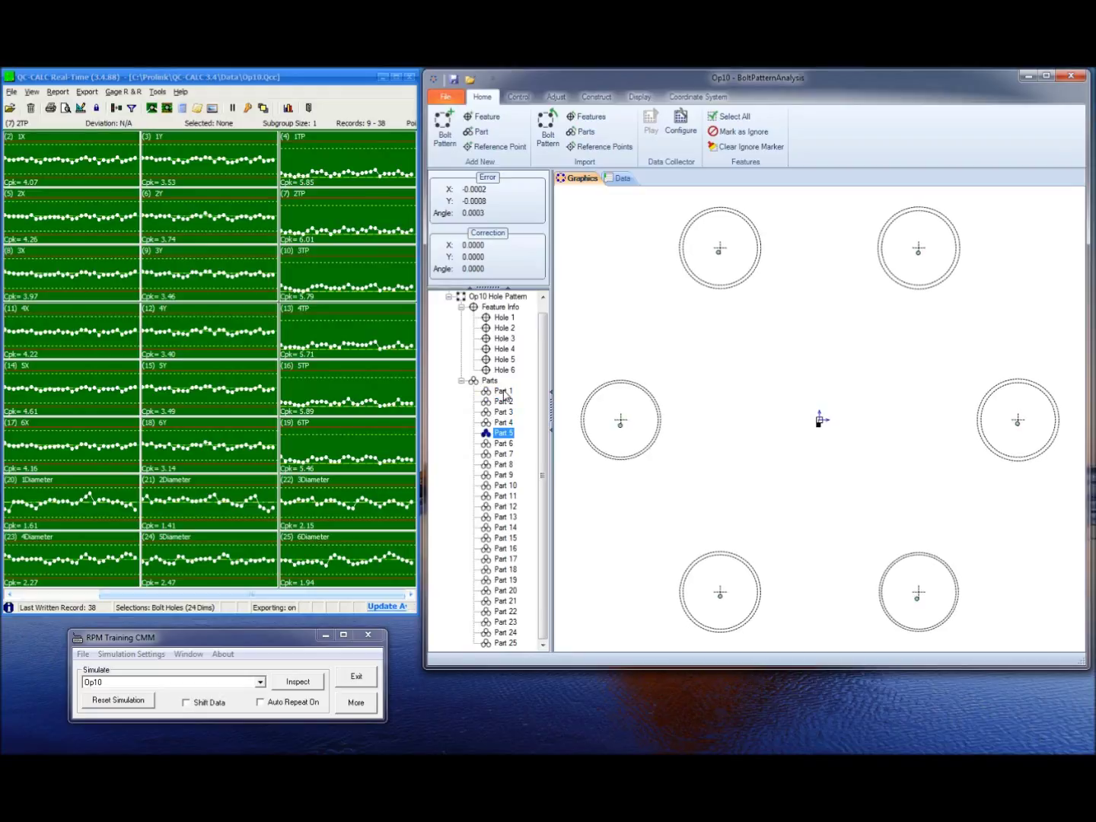
key(Down)
key(Down)
key(Down)
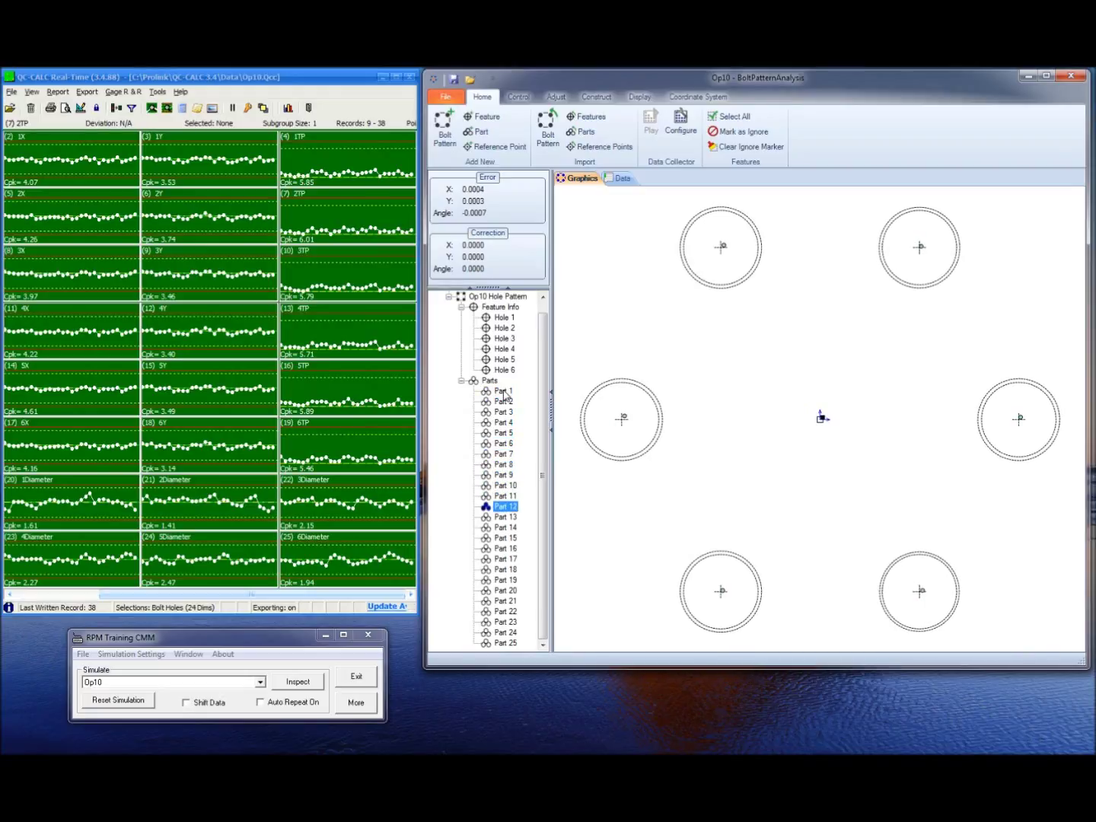
key(Up)
key(Up)
key(Up)
key(Up)
key(Up)
key(Up)
key(Up)
key(Up)
key(Up)
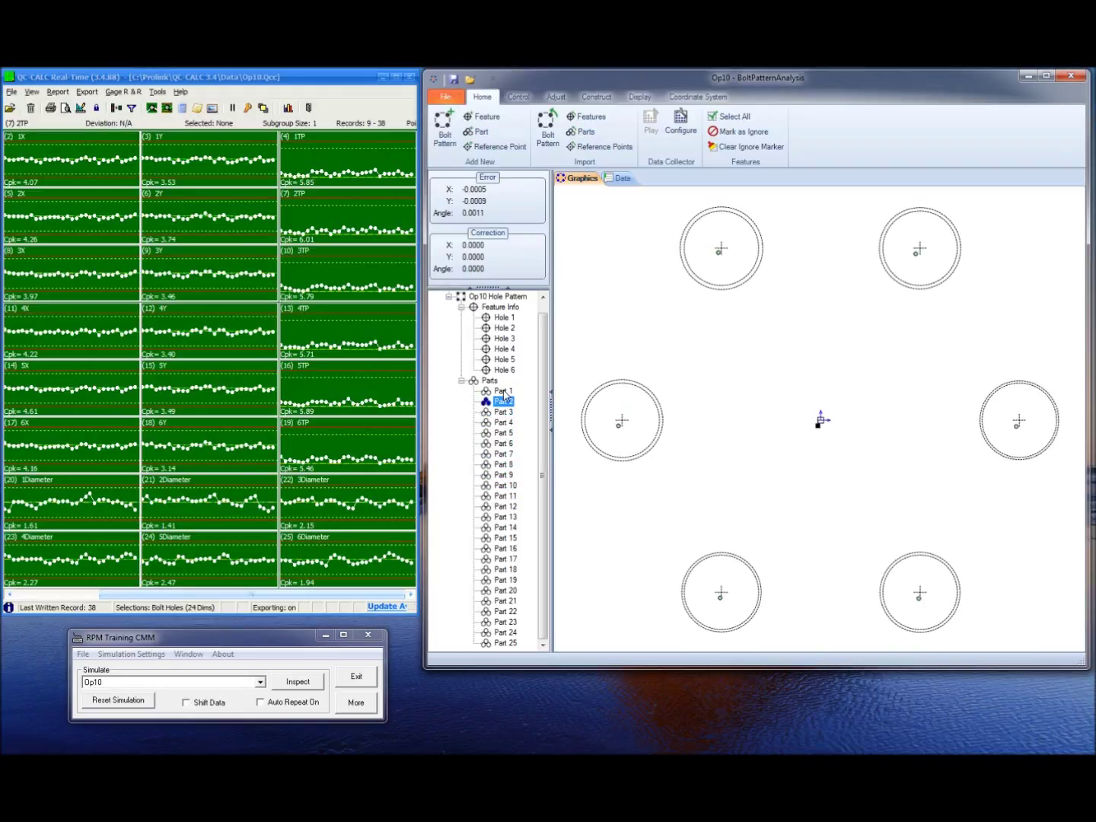
Collapse the Op10 Hole Pattern in the project tree and show the data for the whole pattern
click(462, 380)
click(448, 306)
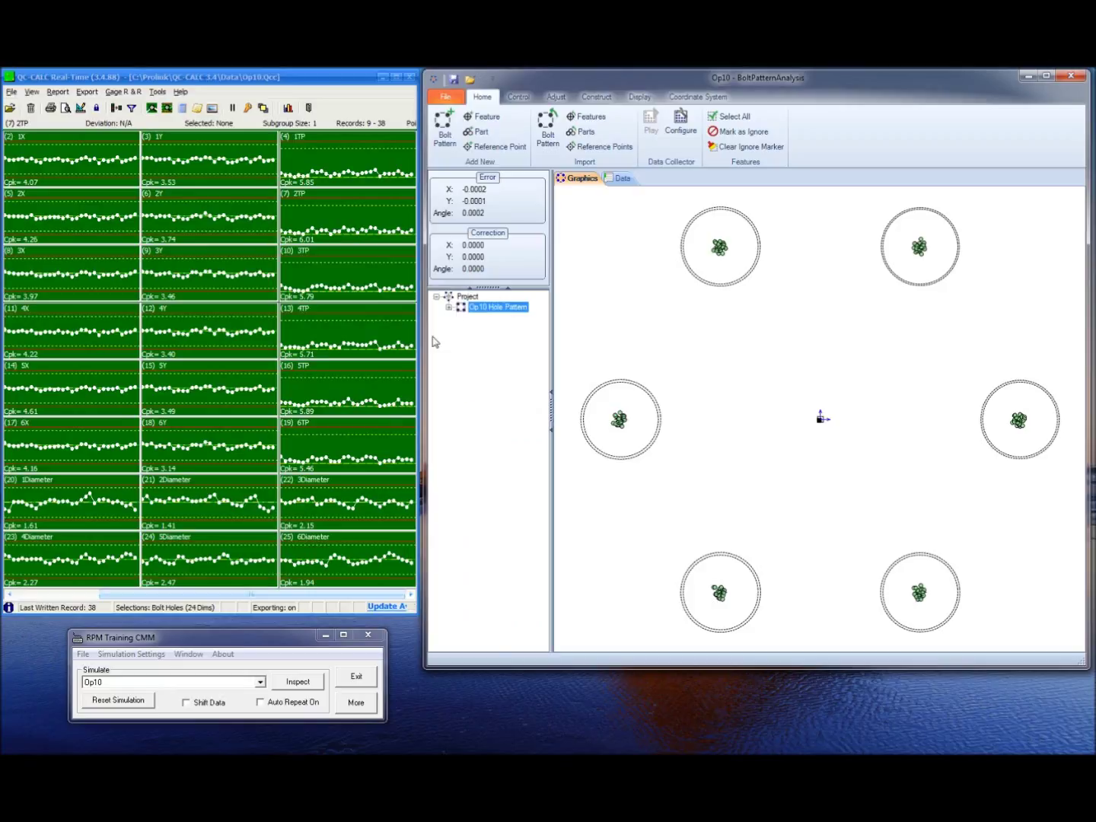
click(613, 730)
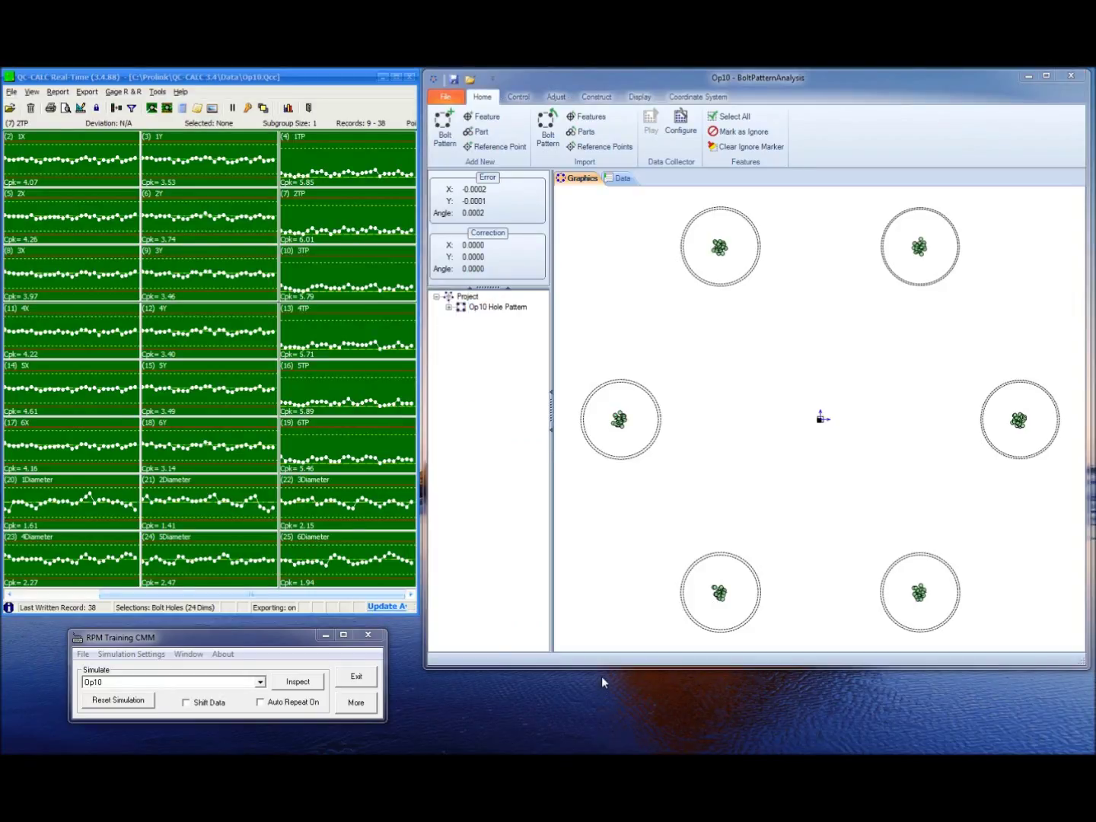
click(621, 182)
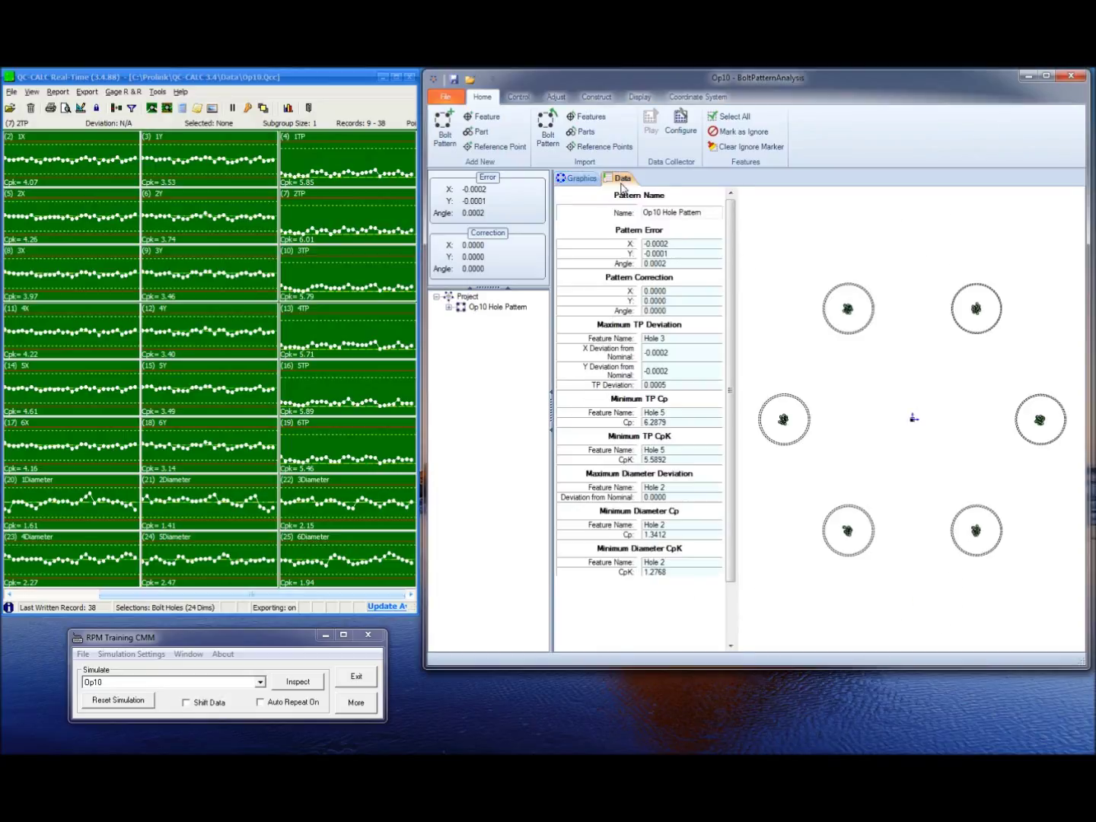
drag(729, 325, 729, 333)
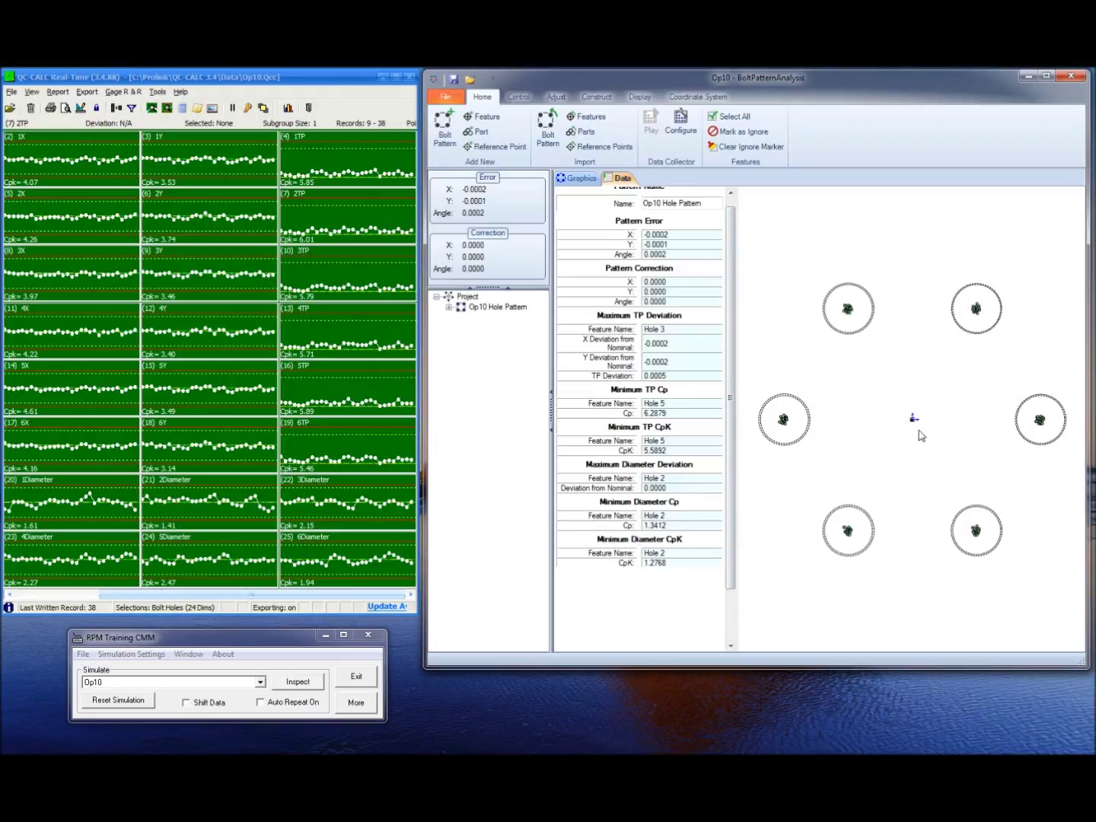
Expand the Op10 Hole Pattern and examine the feature data of Holes 1 to 6, reading through the full list for Hole 3
click(448, 307)
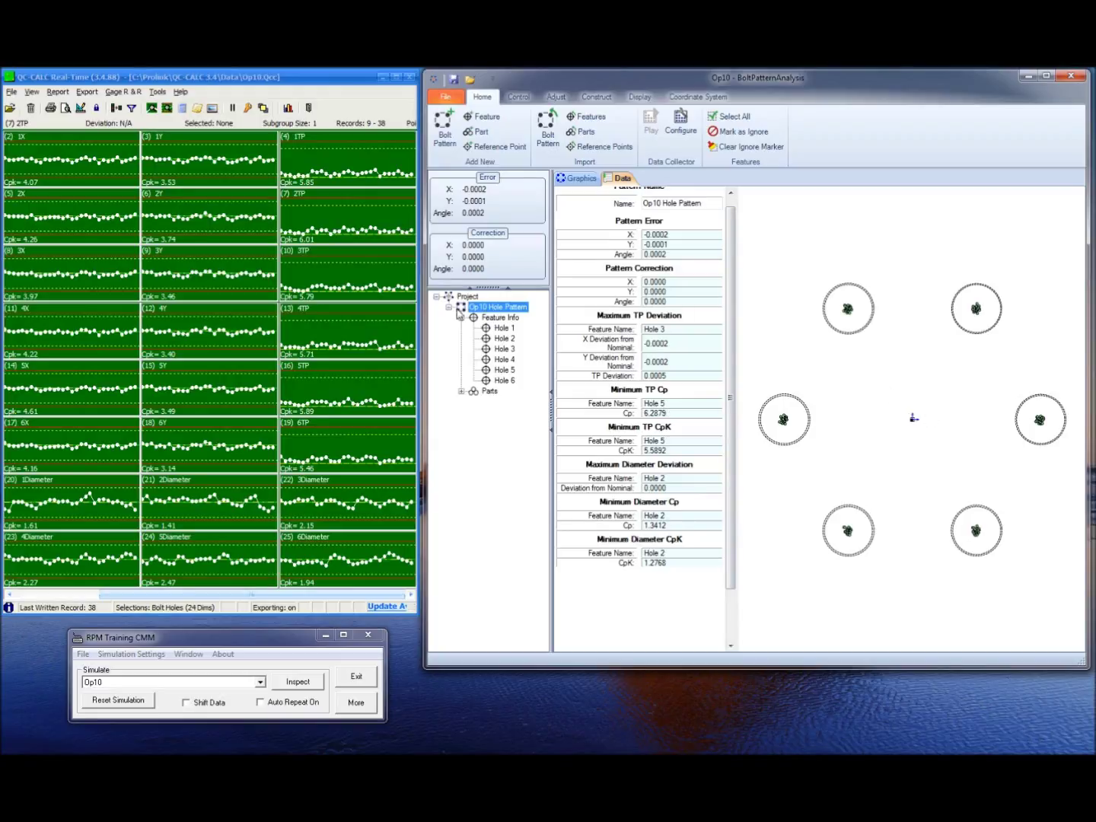
click(498, 329)
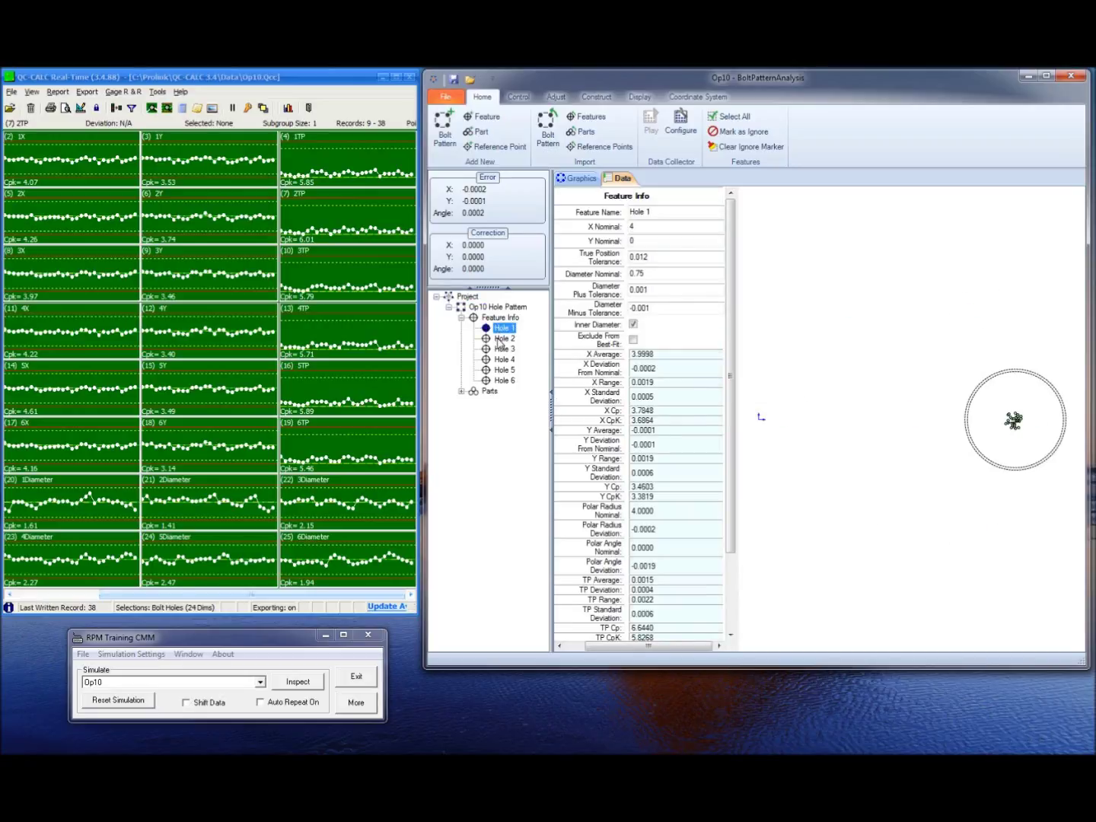
click(500, 338)
click(503, 350)
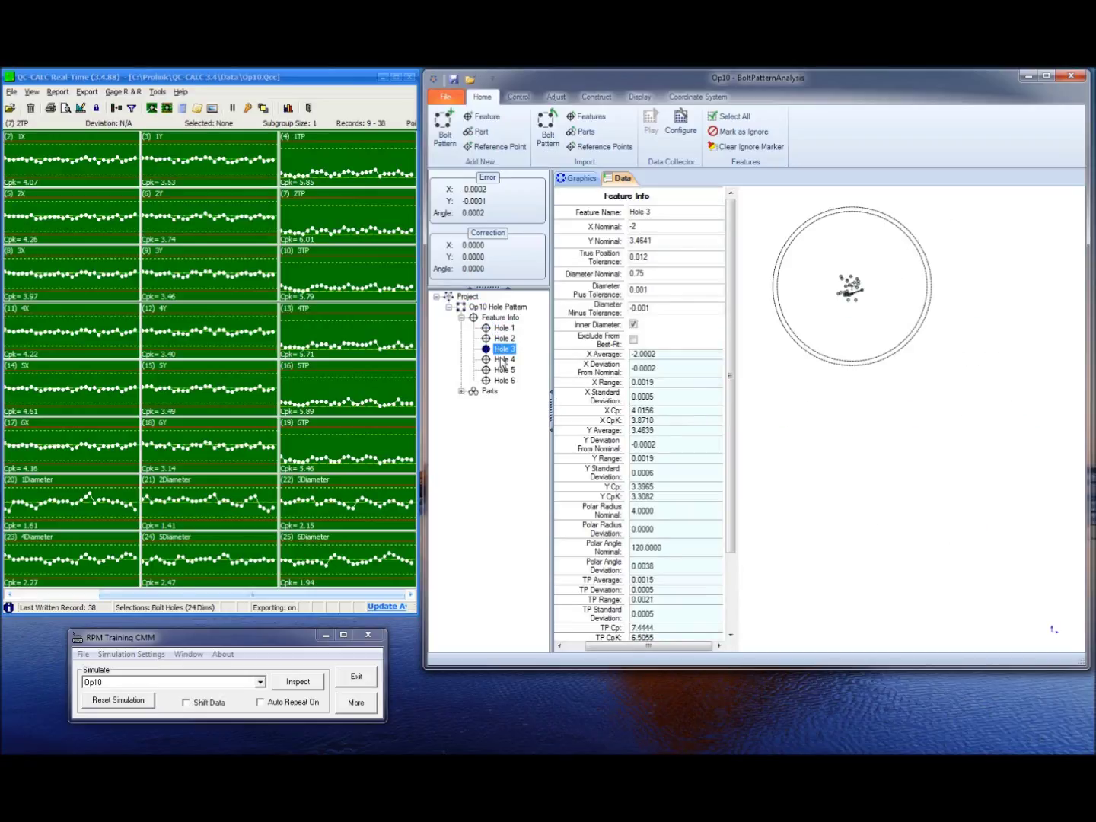
click(503, 360)
click(503, 370)
key(Down)
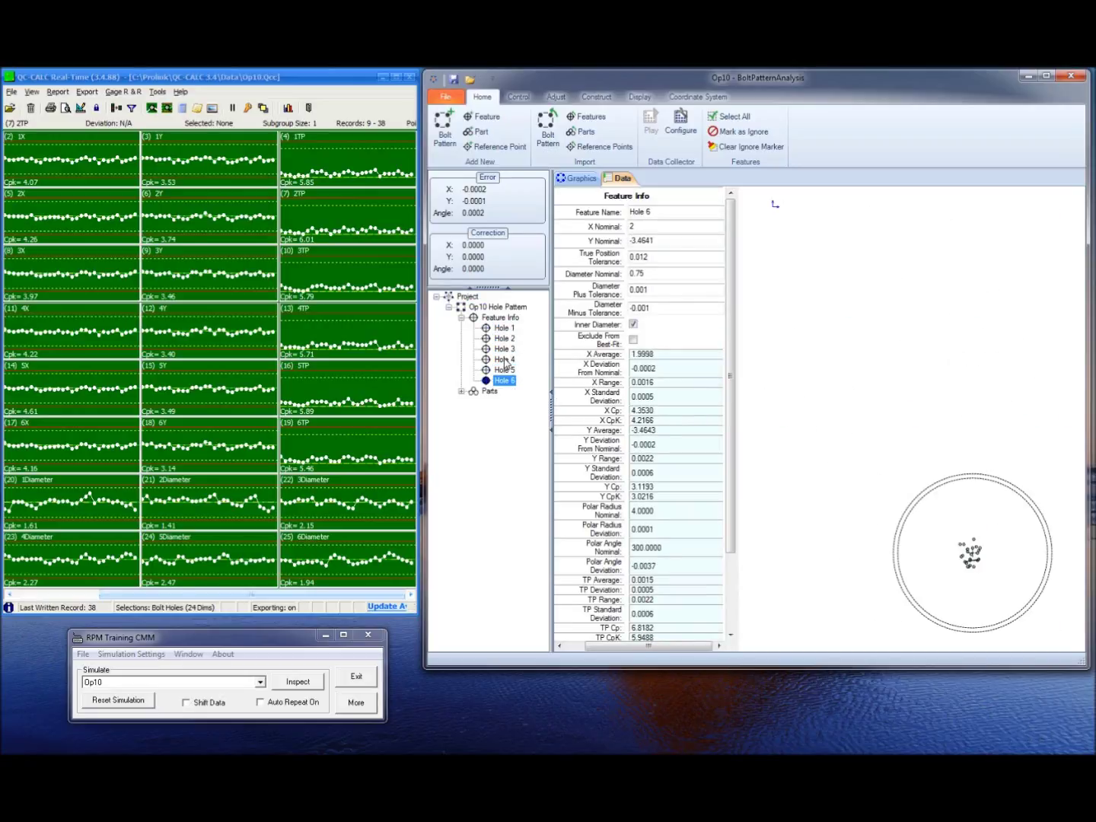
click(503, 360)
click(502, 348)
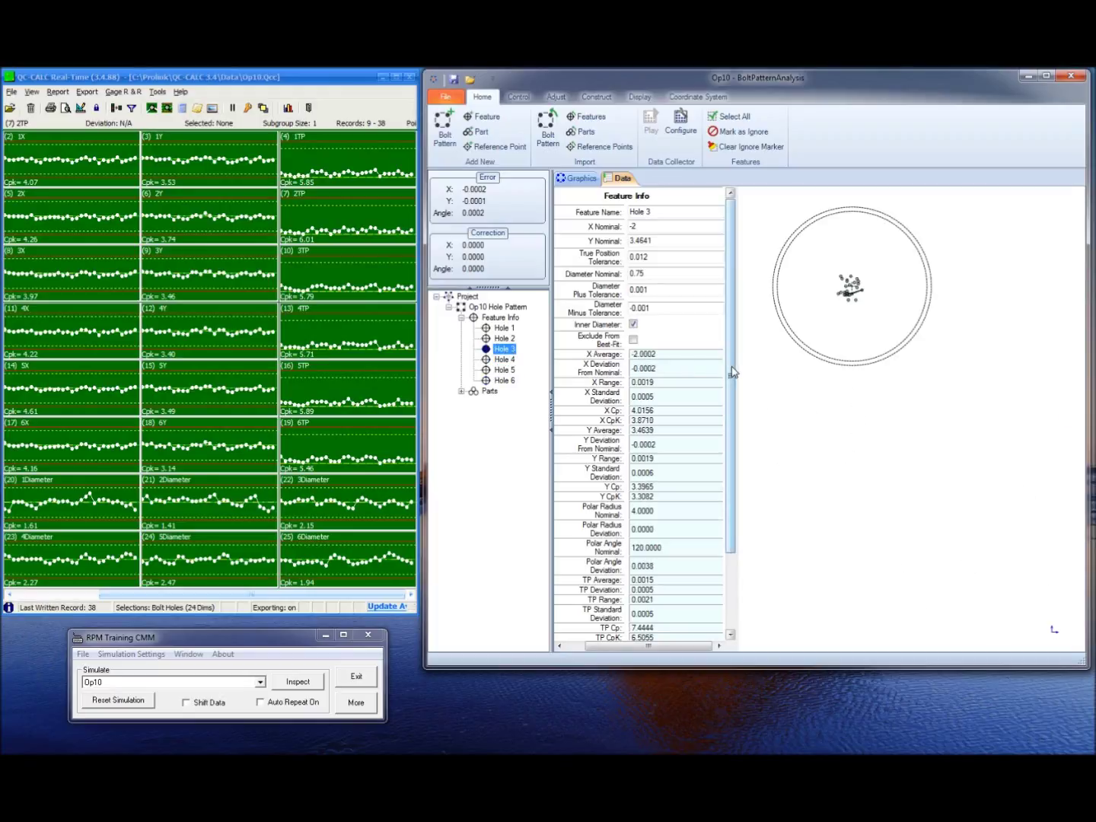
scroll(733, 372, down, 3)
scroll(733, 372, up, 3)
Collapse the Feature Info list and return to the summary data of the Op10 Hole Pattern
click(462, 317)
click(463, 308)
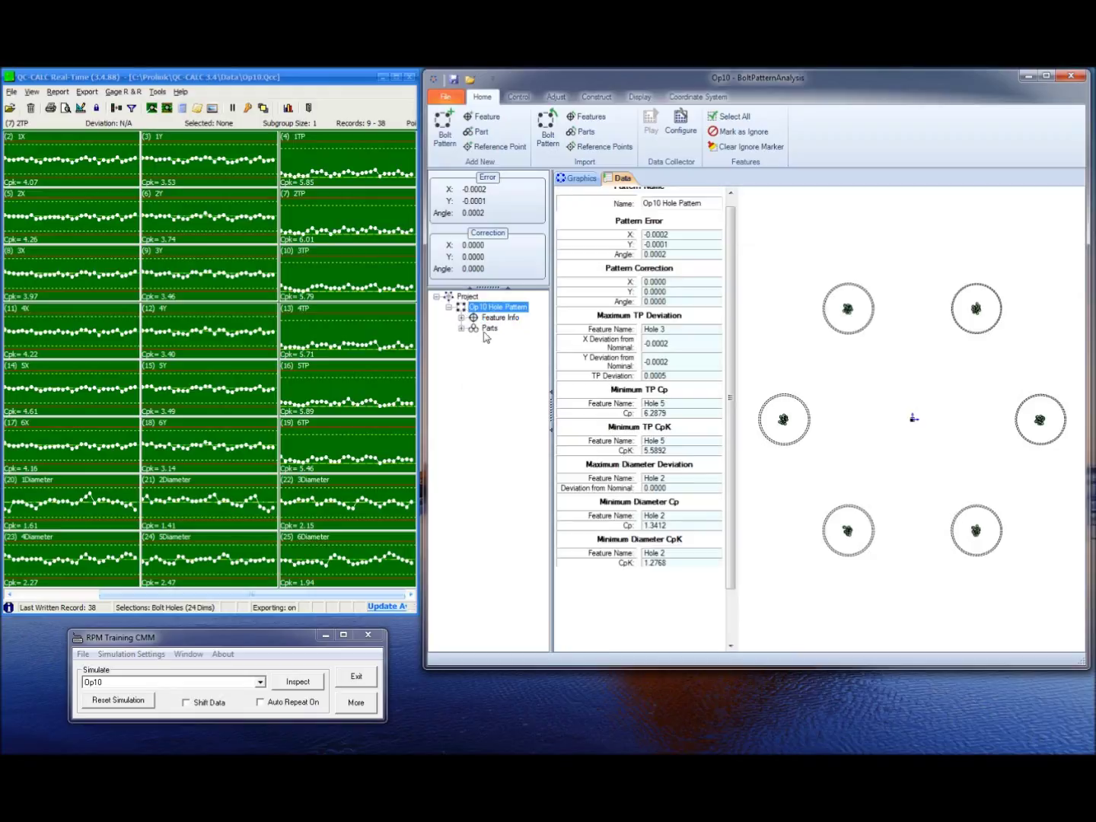
click(355, 702)
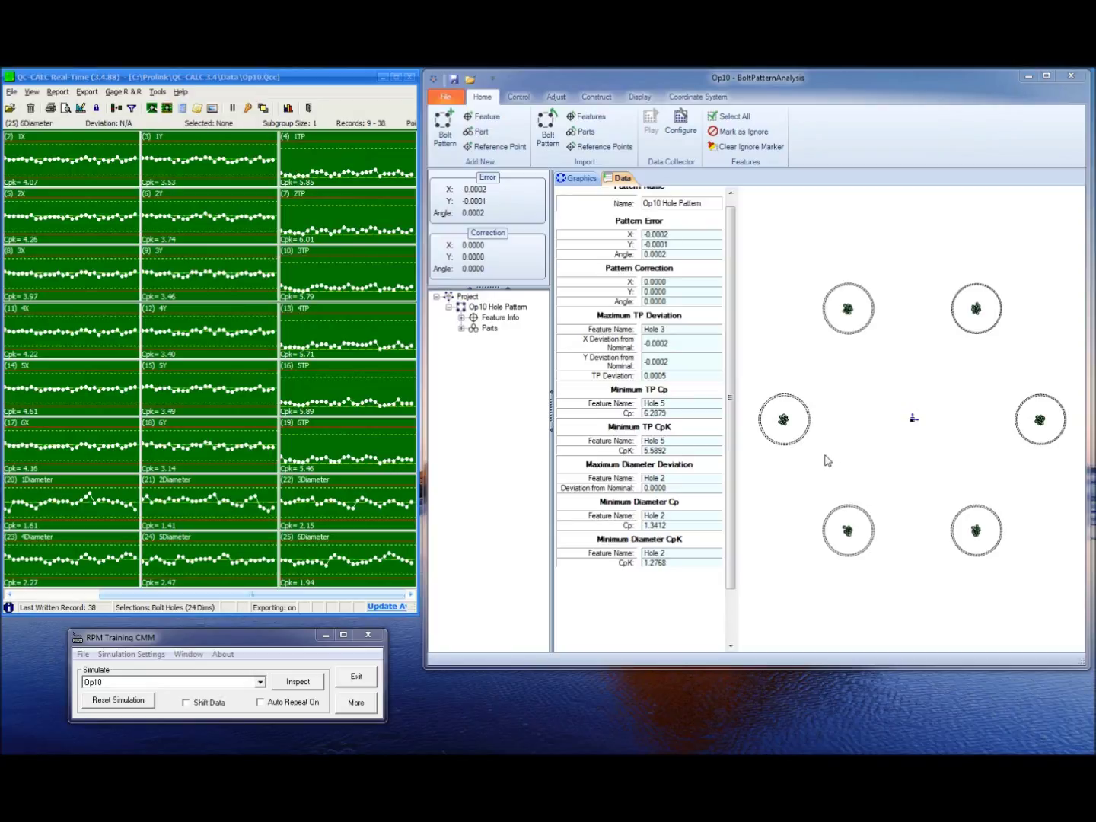
Turn on data shifting and auto repeat in the simulated CMM to run continuous shifted Op10 inspections
click(187, 704)
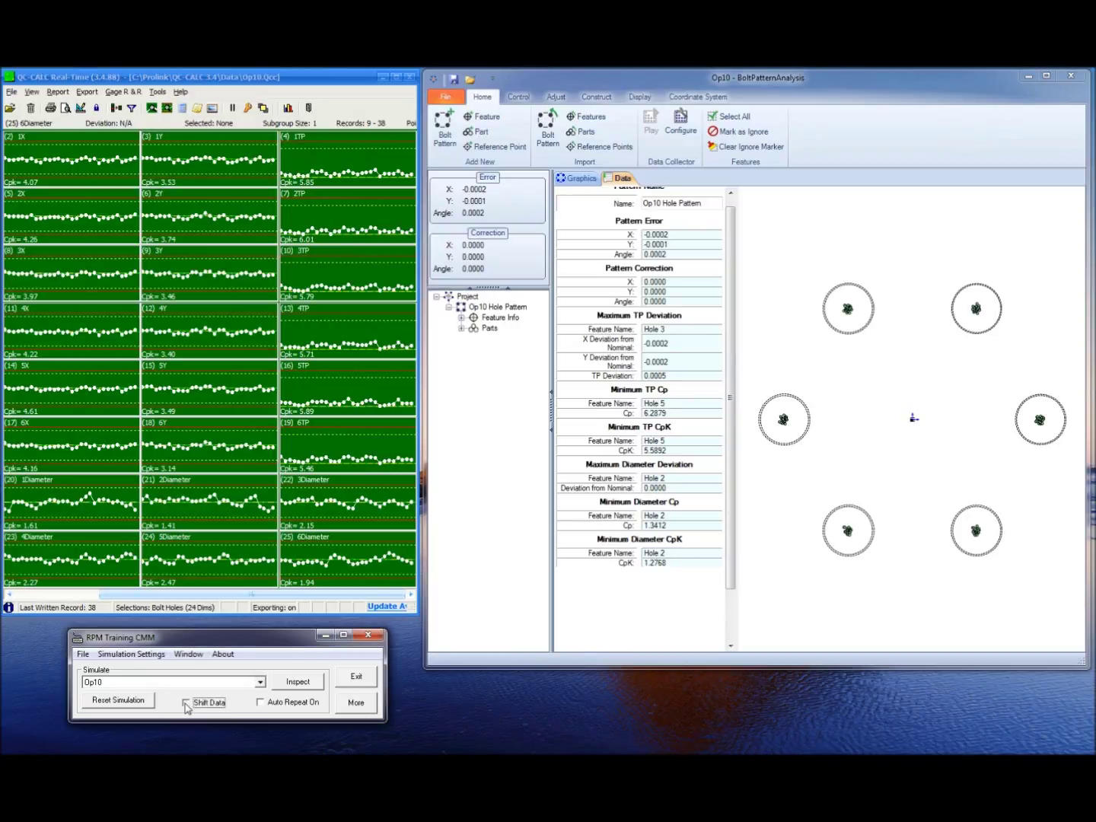
click(265, 705)
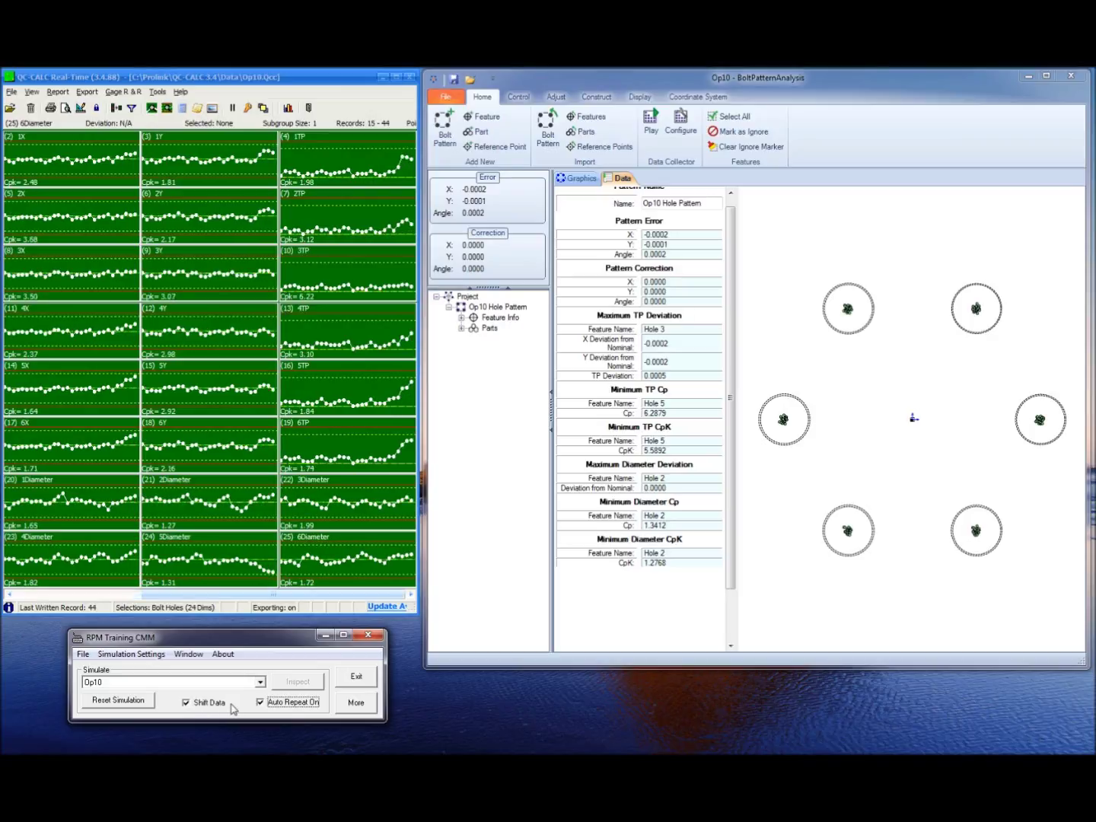
Turn off data shifting and auto repeat in the simulated CMM and run further Op10 inspections individually
click(187, 705)
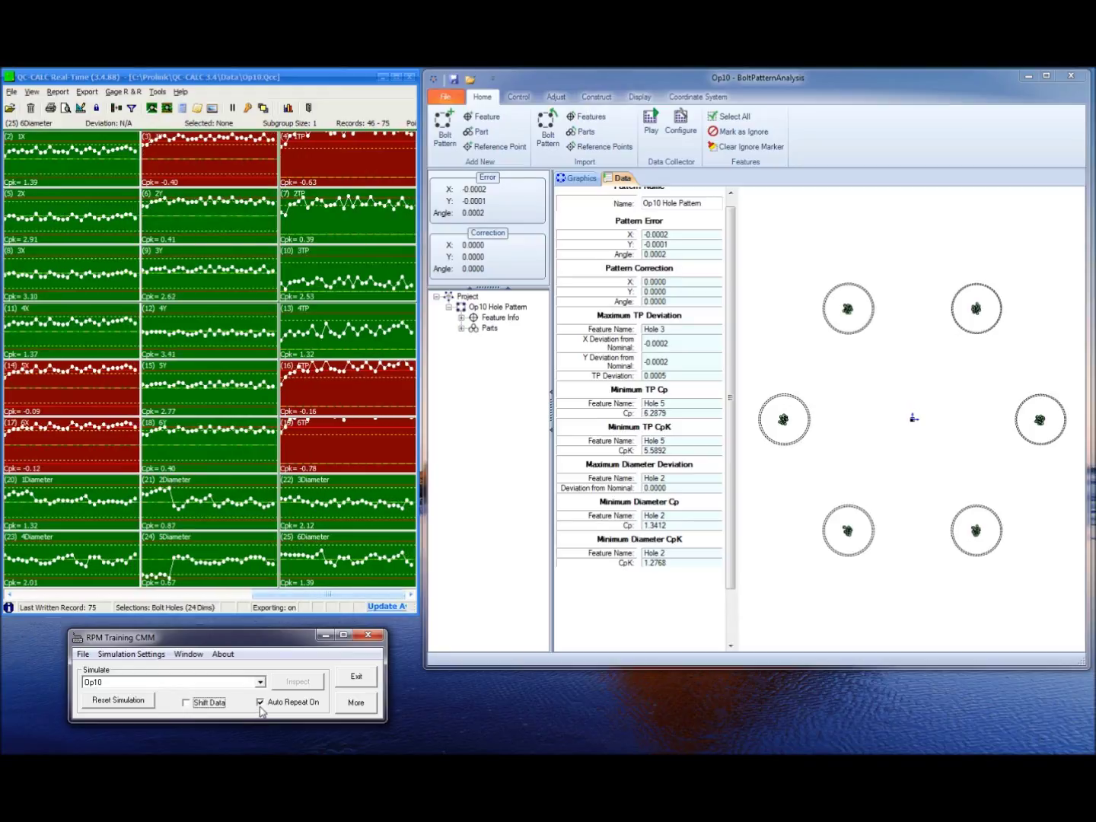
click(260, 708)
click(261, 707)
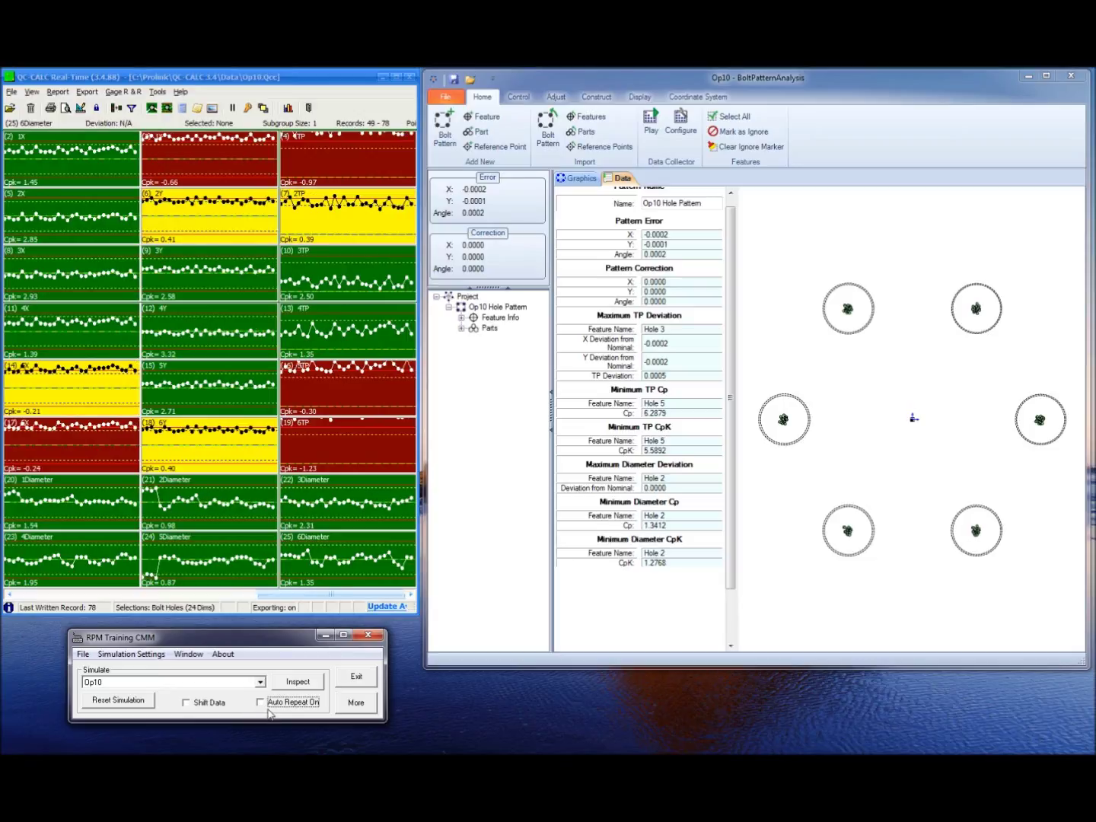
click(305, 675)
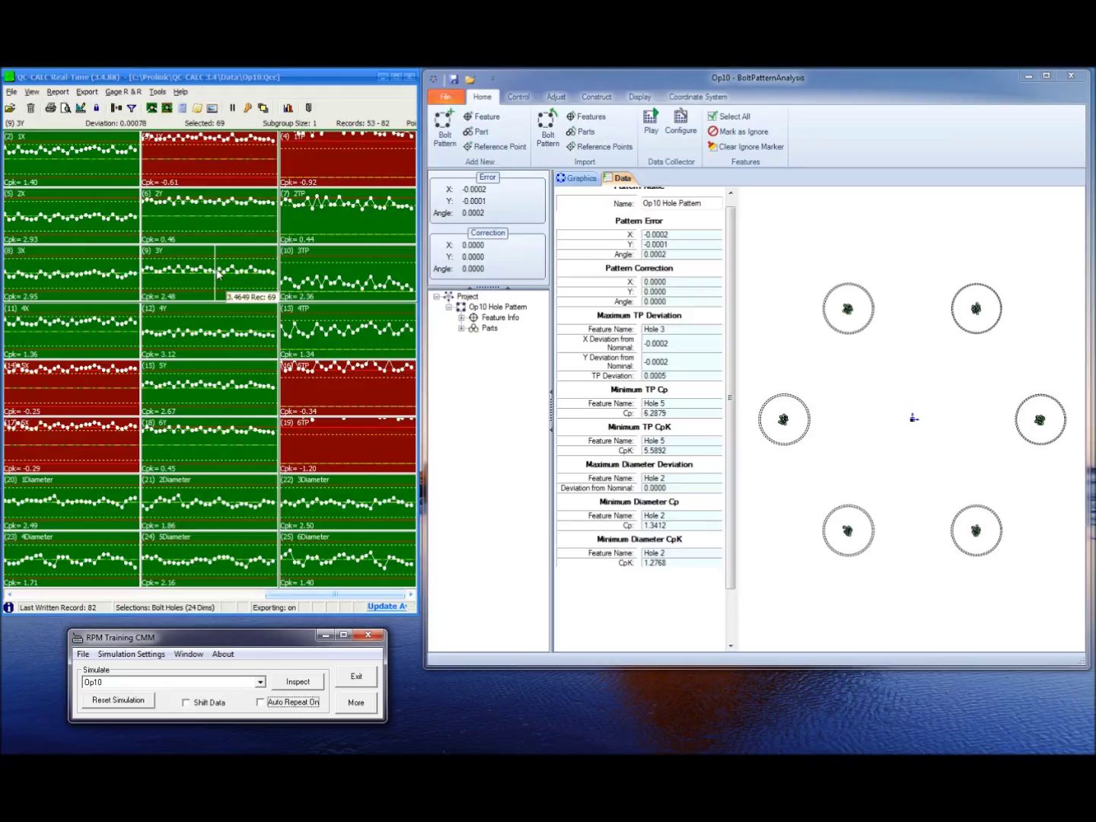
Start the Data Collector for the Op10 project and agree to erase the current project data
click(447, 98)
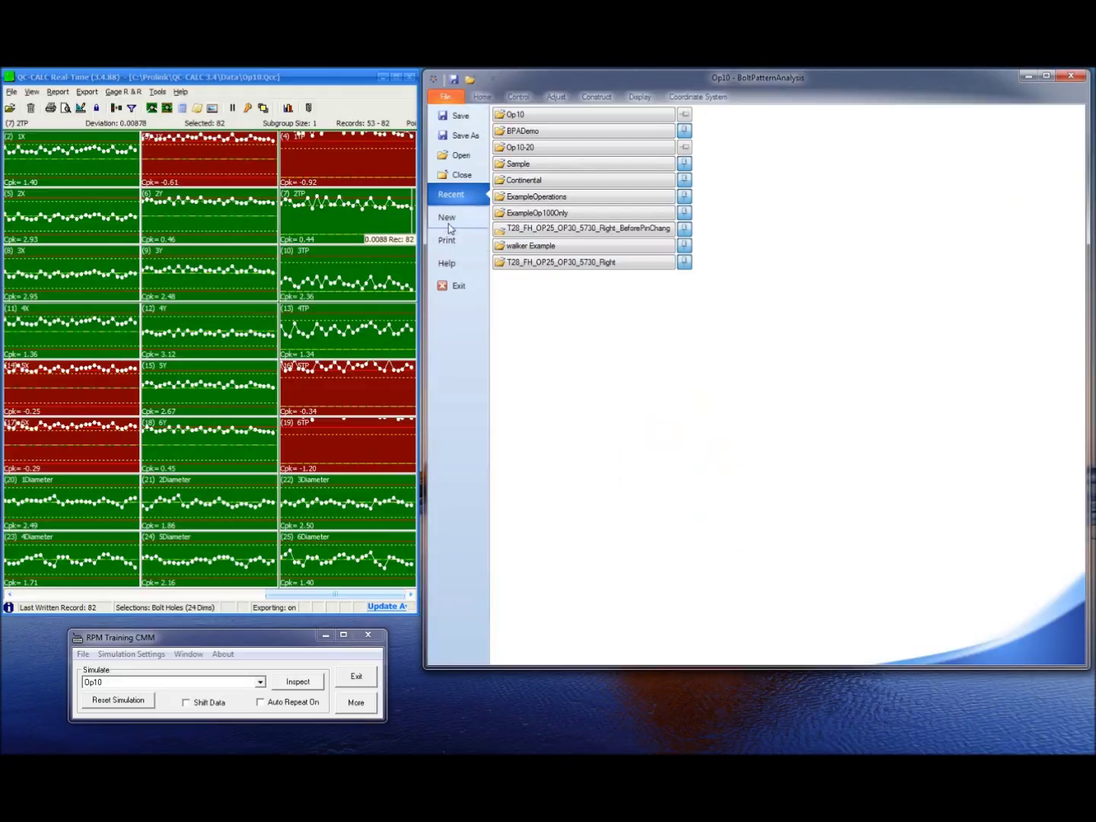
click(481, 98)
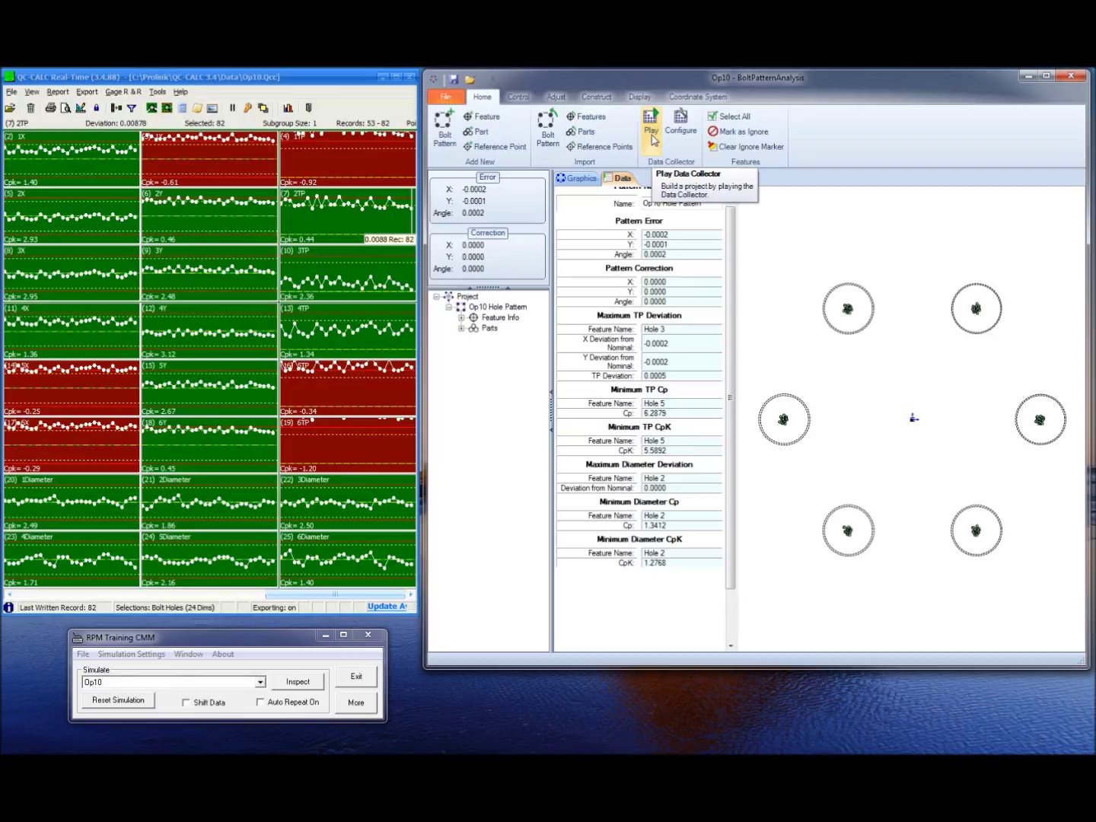
click(652, 141)
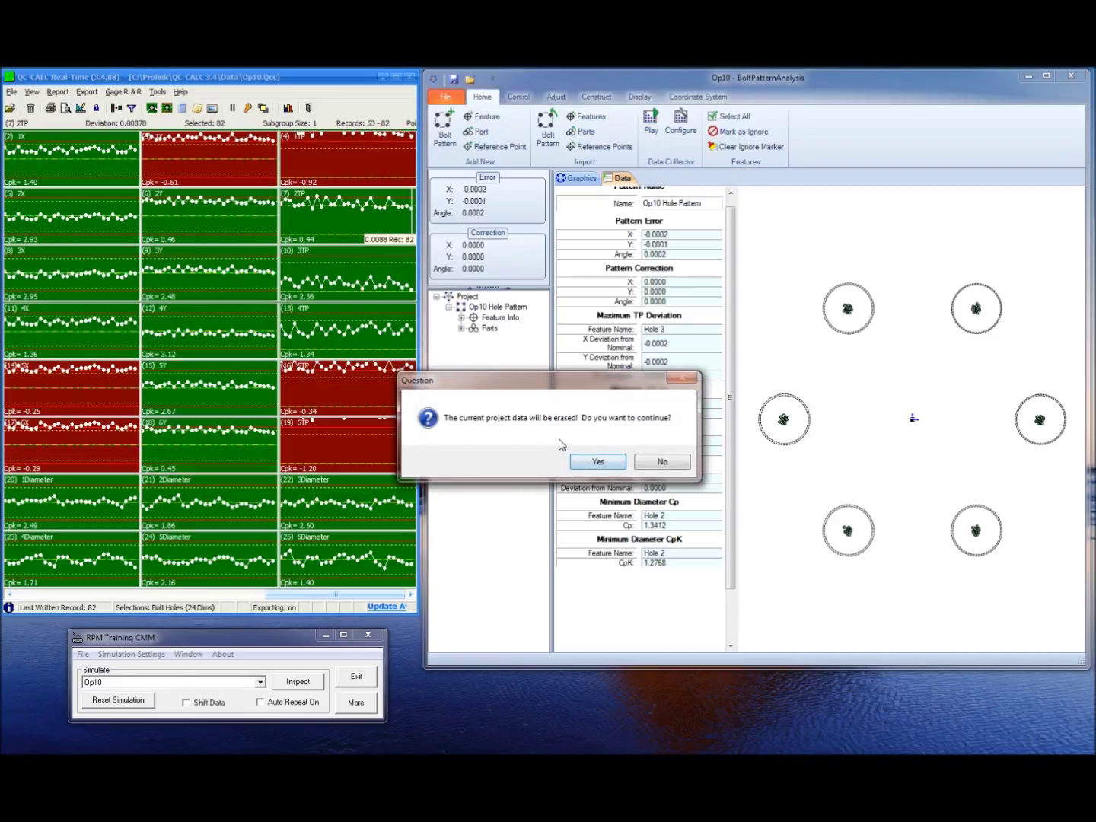
click(596, 463)
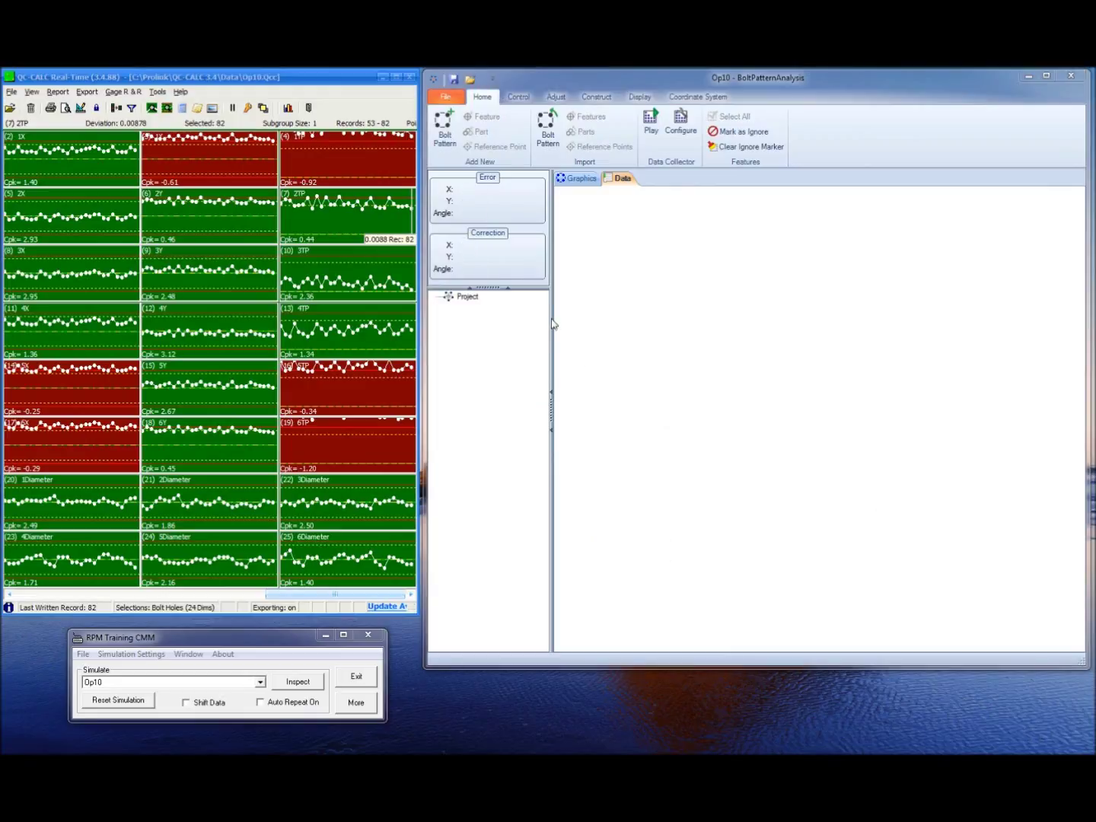
Play the Data Collector with all 25 available parts and show the collected Op10 Hole Pattern
click(653, 130)
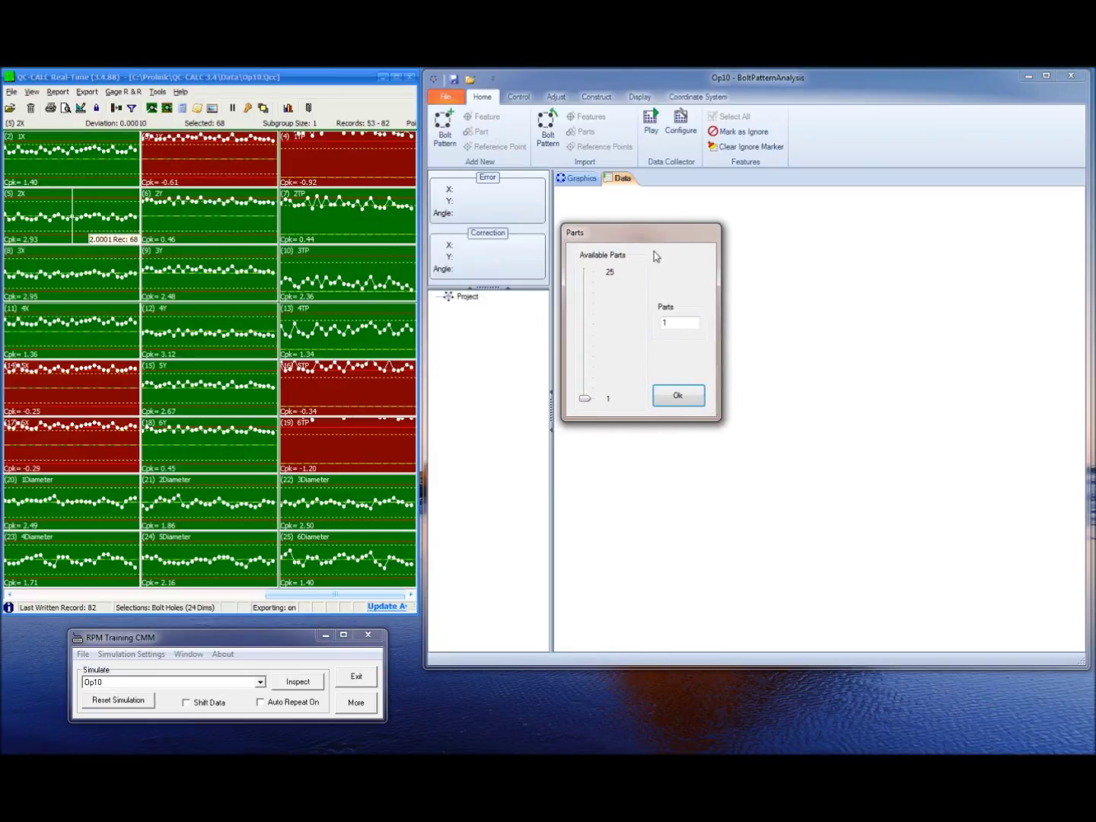
drag(584, 387, 584, 272)
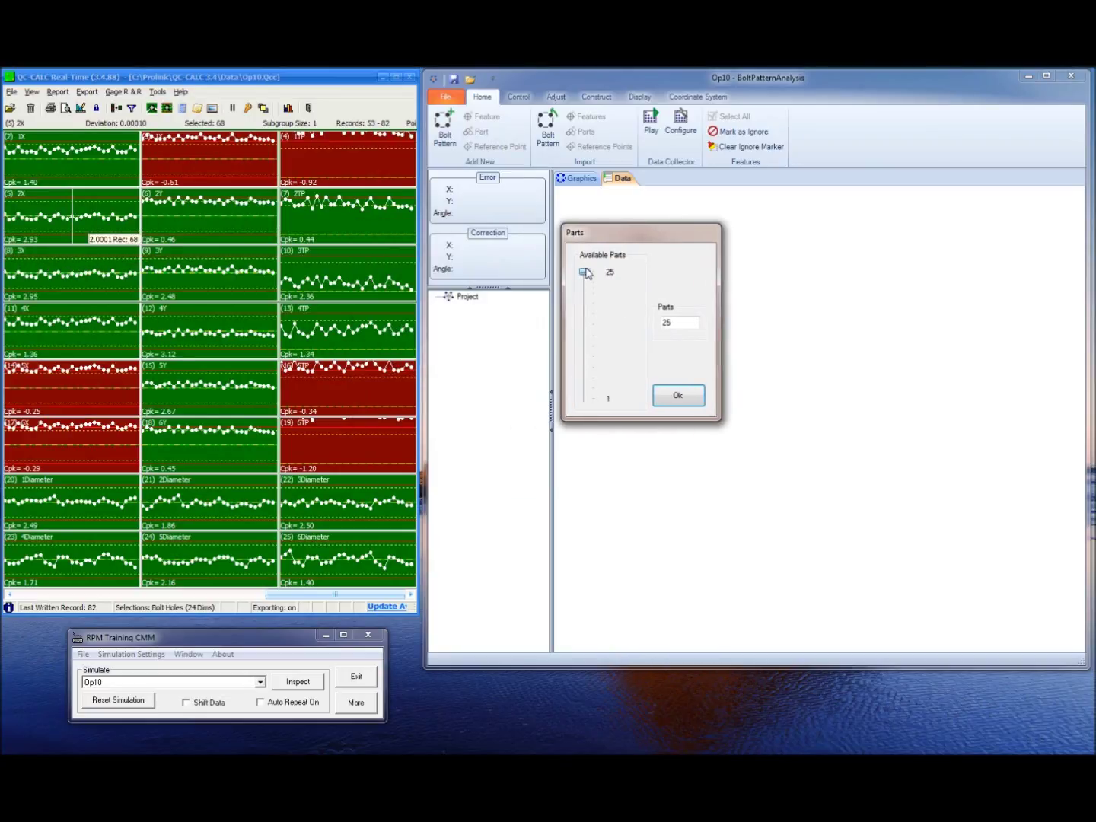
click(679, 395)
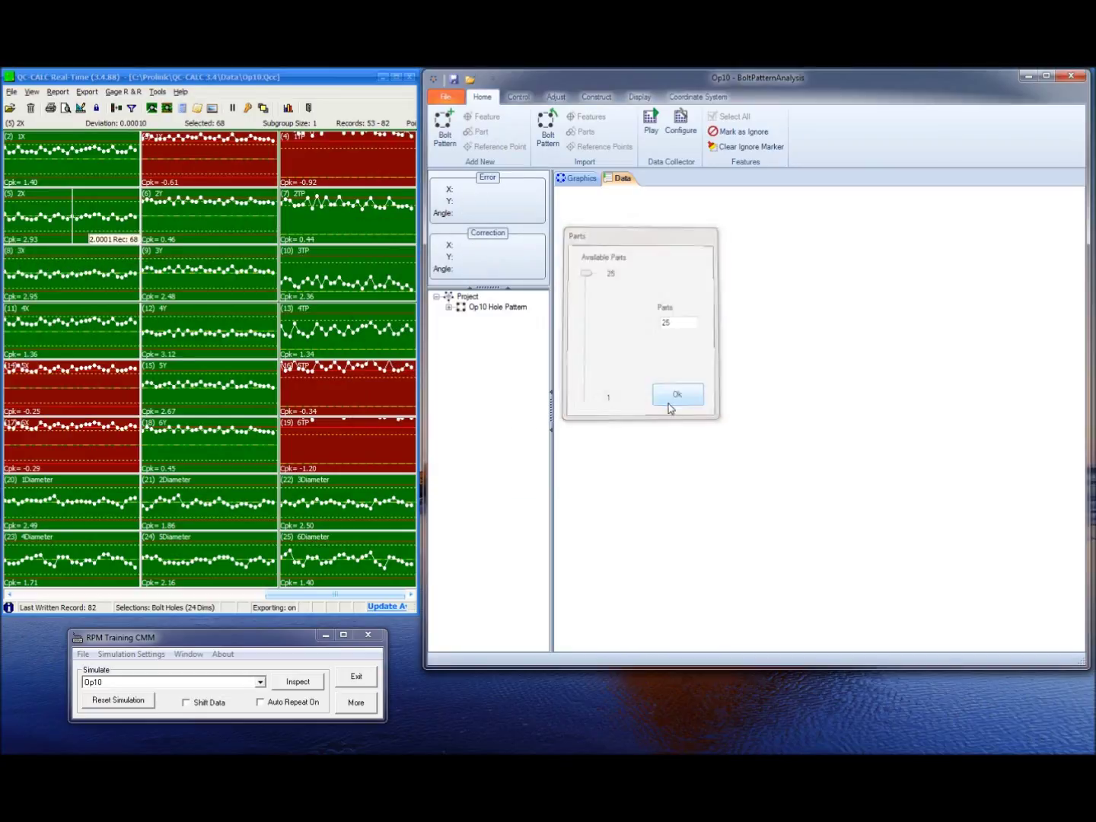
click(510, 307)
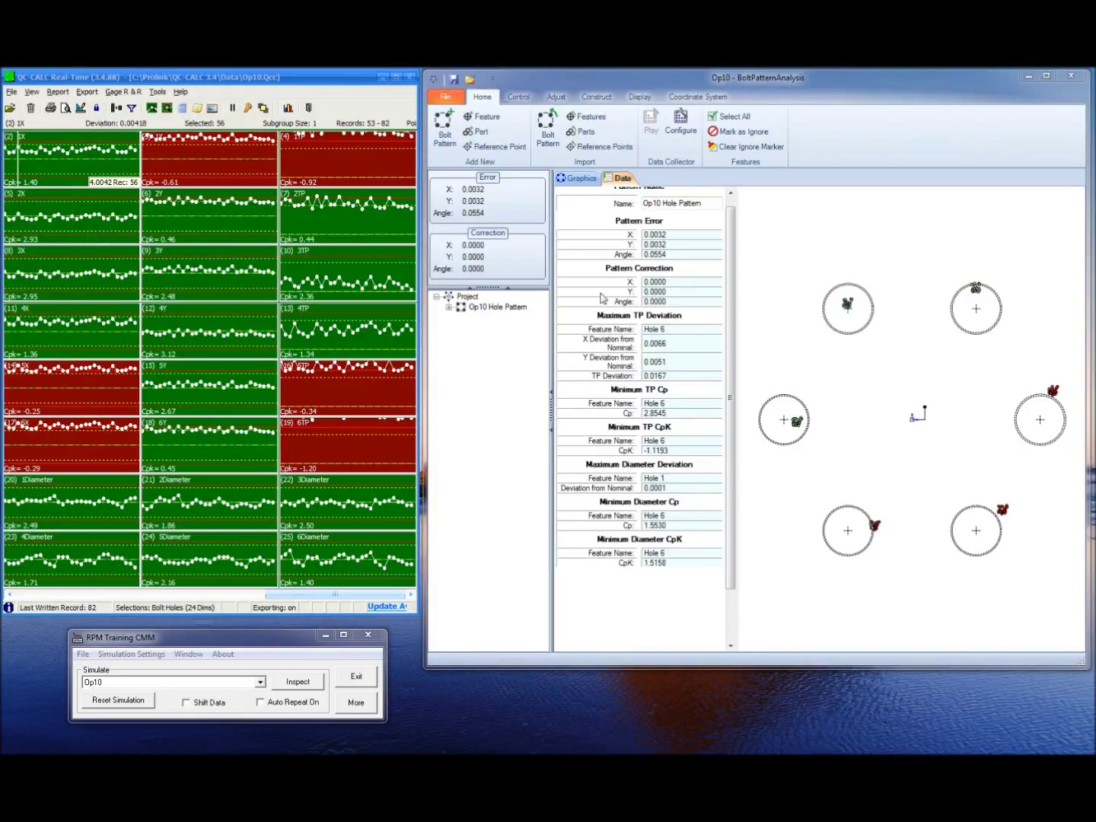
Show the Op10 Hole Pattern graphically and apply a Best-Fit with X, Y and rotation unlocked
click(582, 180)
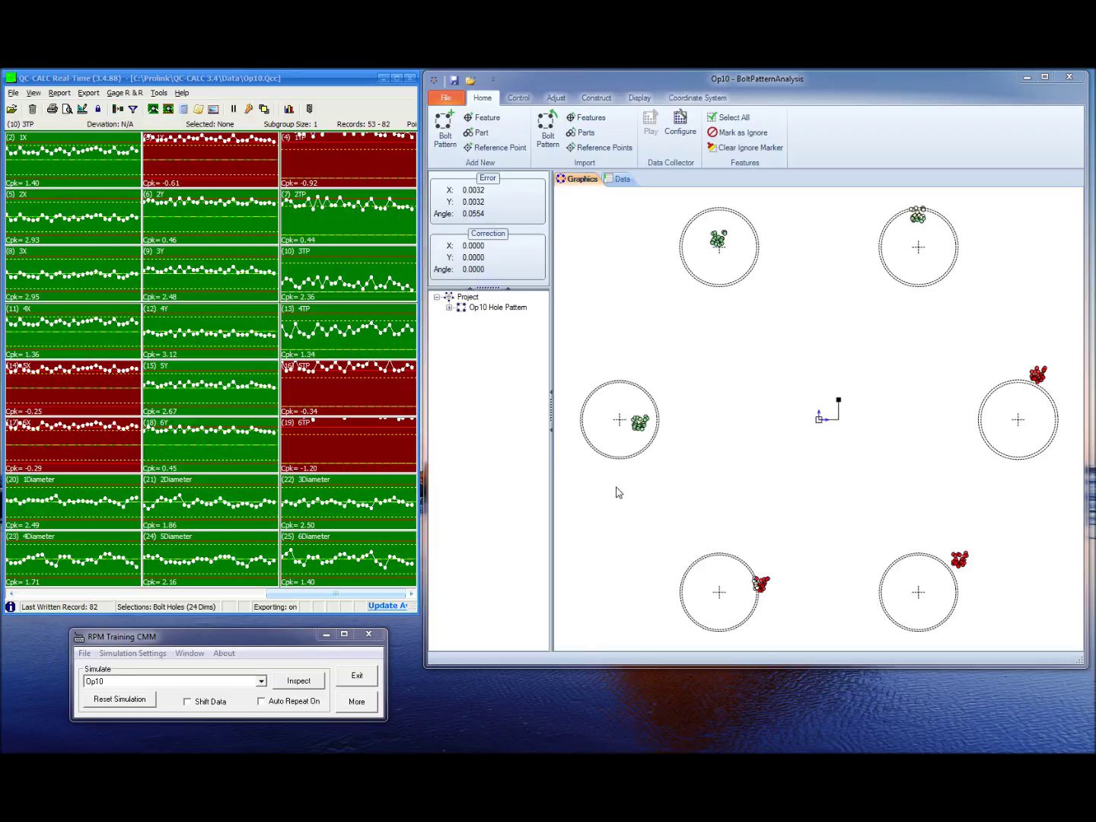
click(519, 99)
click(538, 137)
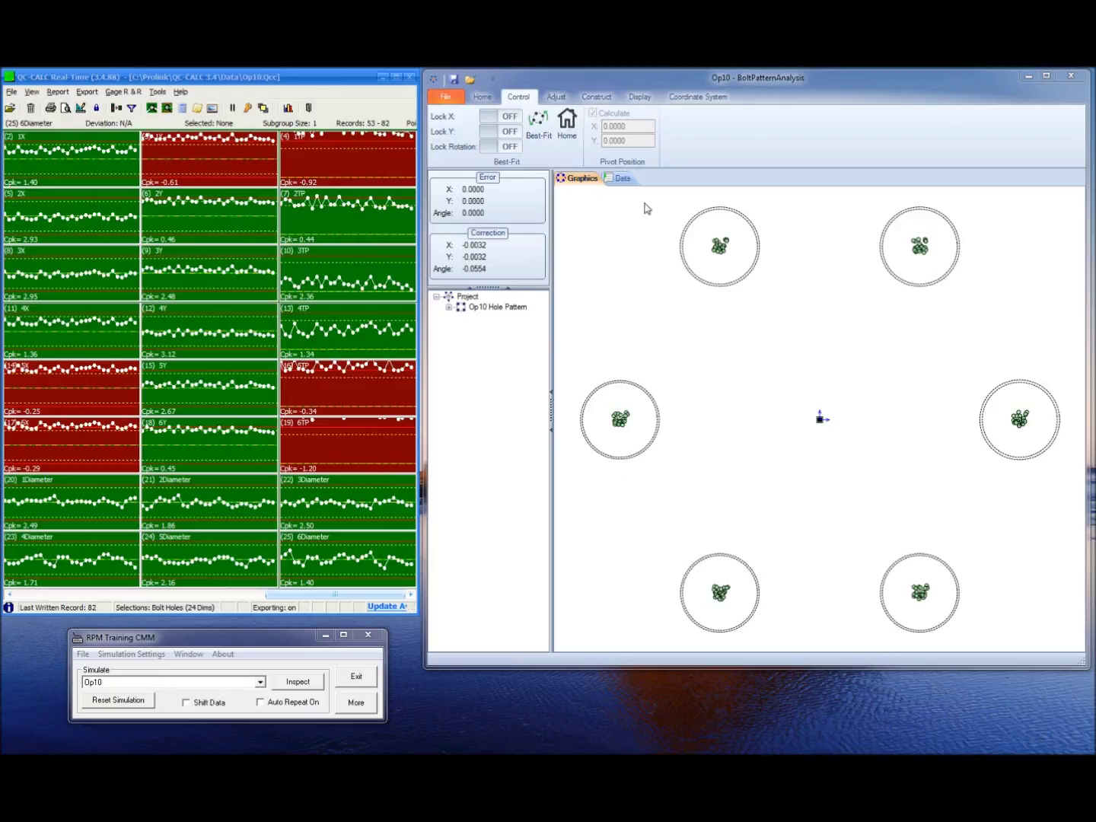
Examine the best-fitted Op10 pattern's summary data and the feature data of Holes 1 to 6, and return to the graphical view
click(625, 182)
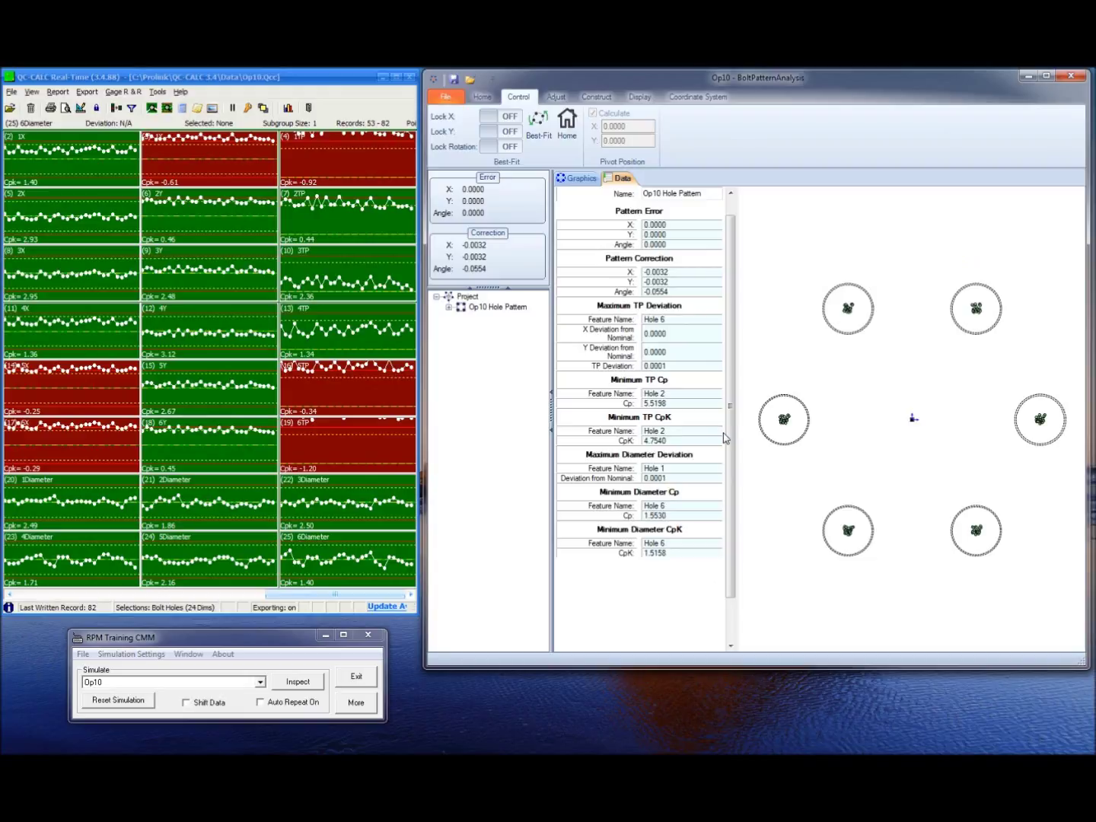
click(450, 307)
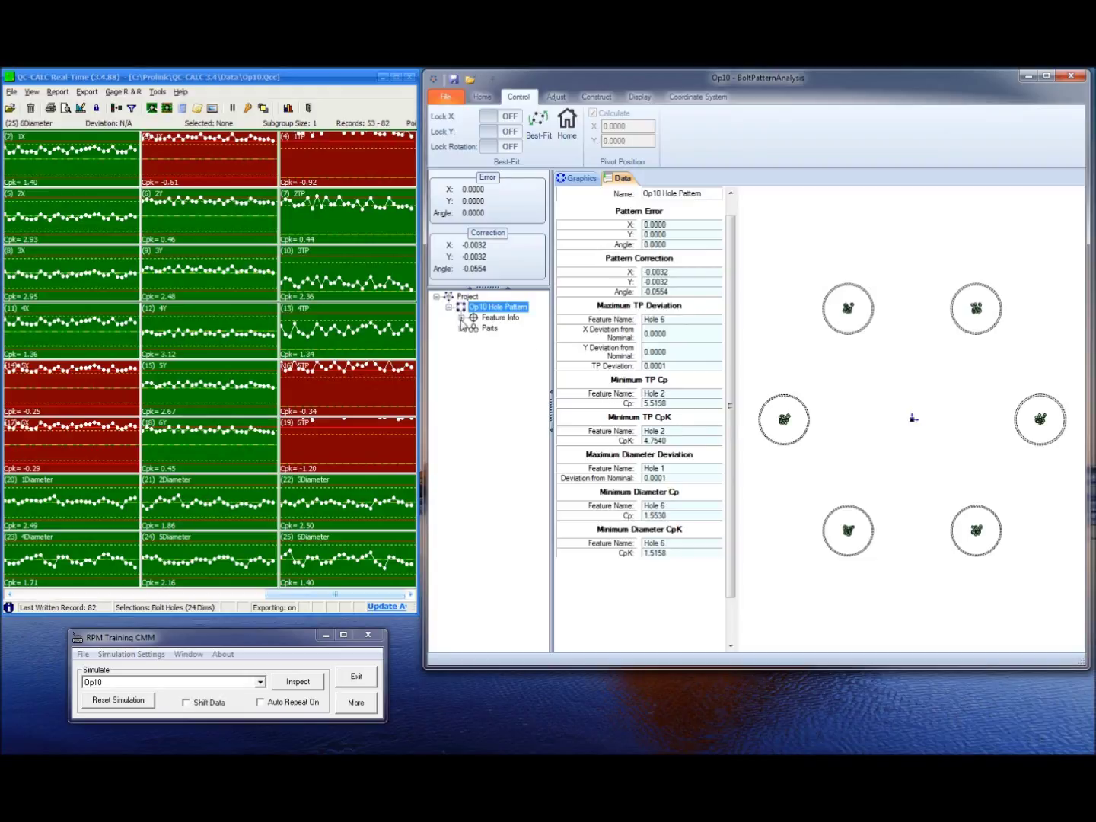
click(462, 317)
click(500, 328)
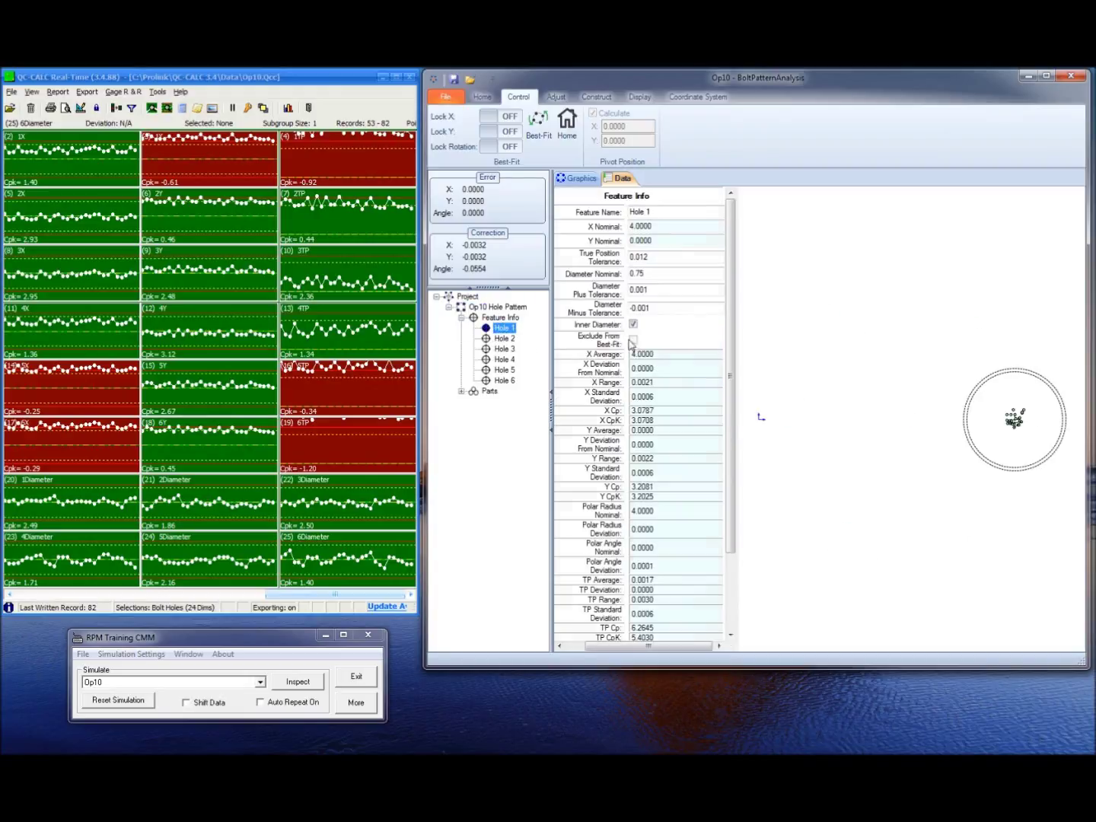
drag(727, 354, 716, 430)
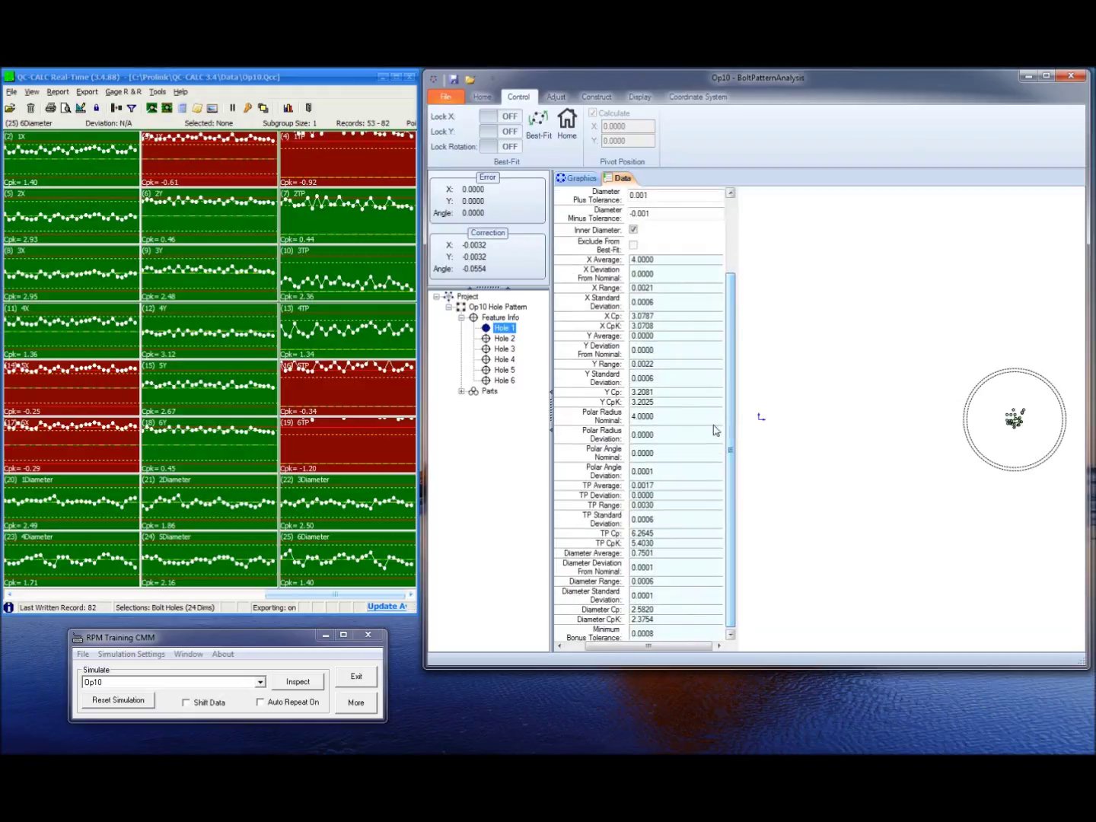
click(504, 340)
click(504, 349)
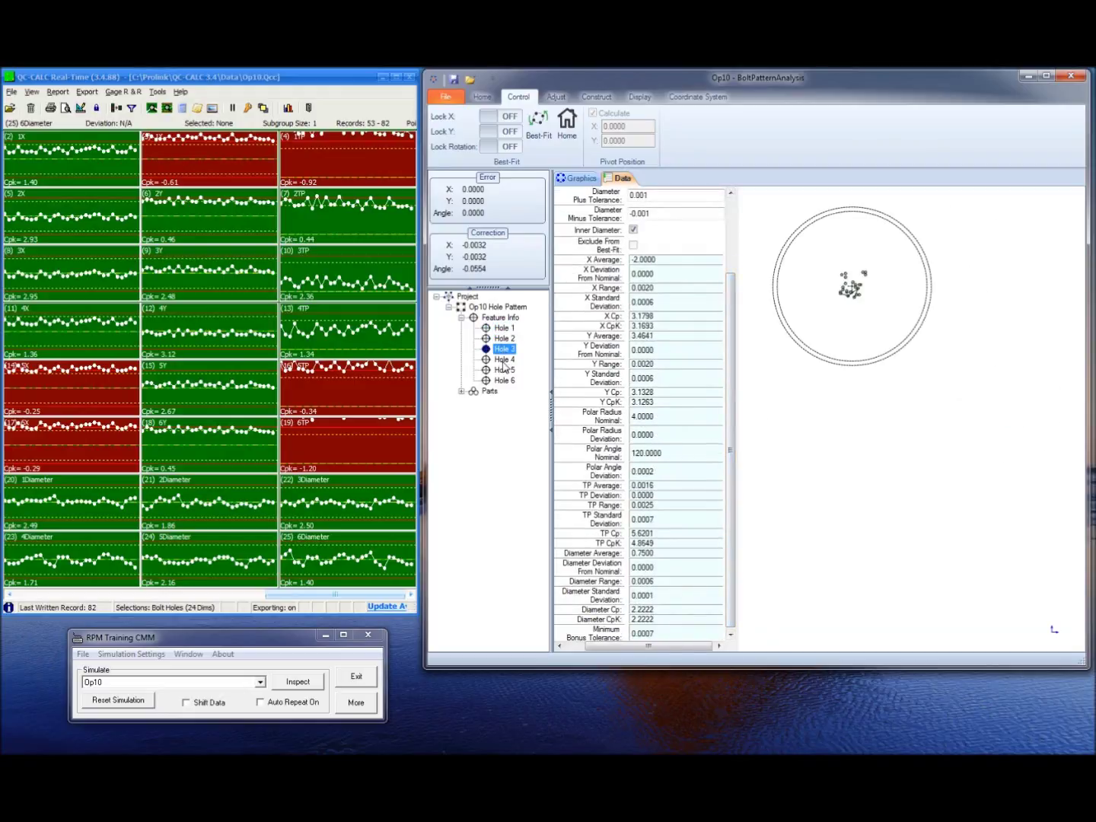
click(504, 360)
click(504, 371)
click(504, 381)
click(499, 328)
click(498, 319)
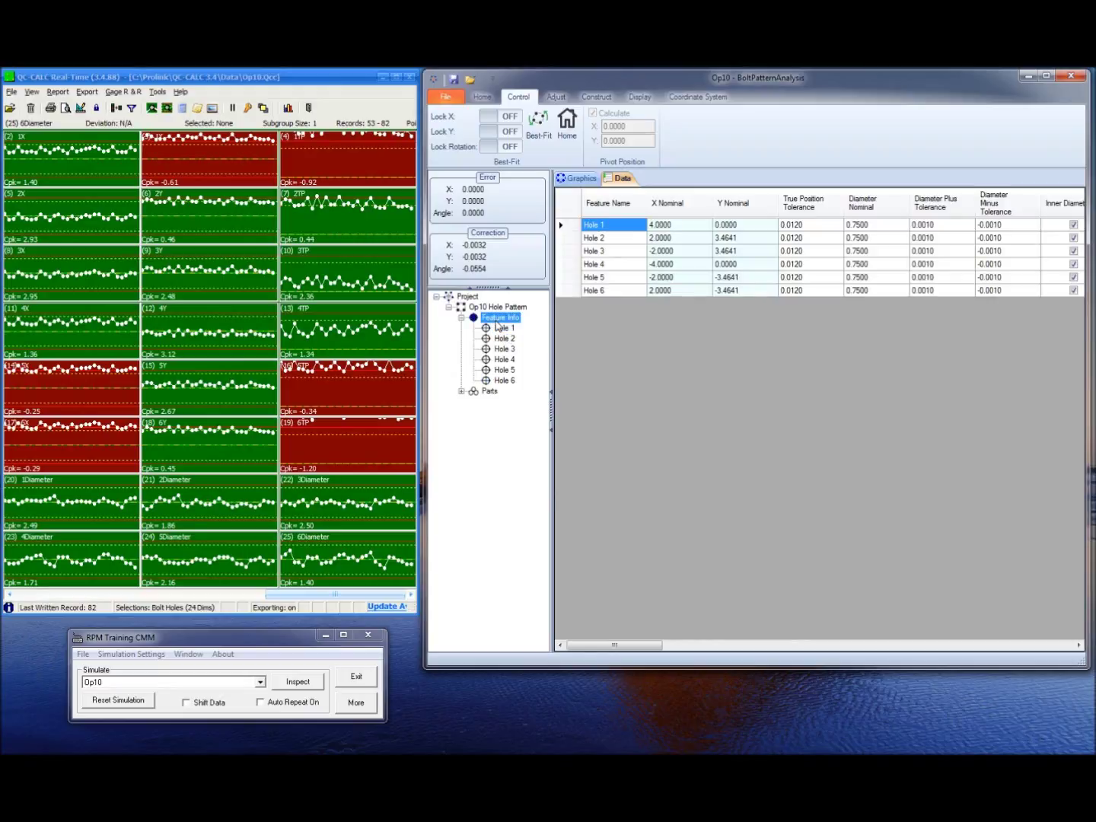
click(578, 180)
click(51, 437)
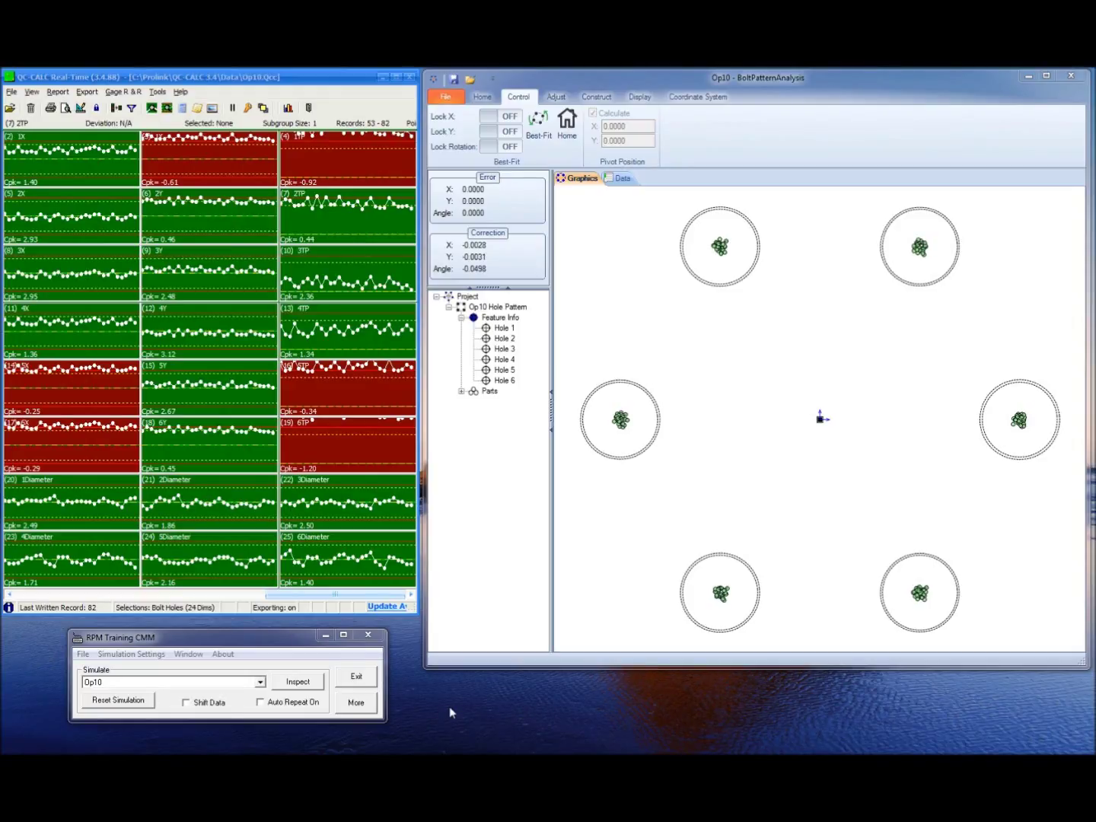
Switch the CMM simulation to Op20 and run an inspection to bring its data into QC-CALC Real-Time
click(260, 682)
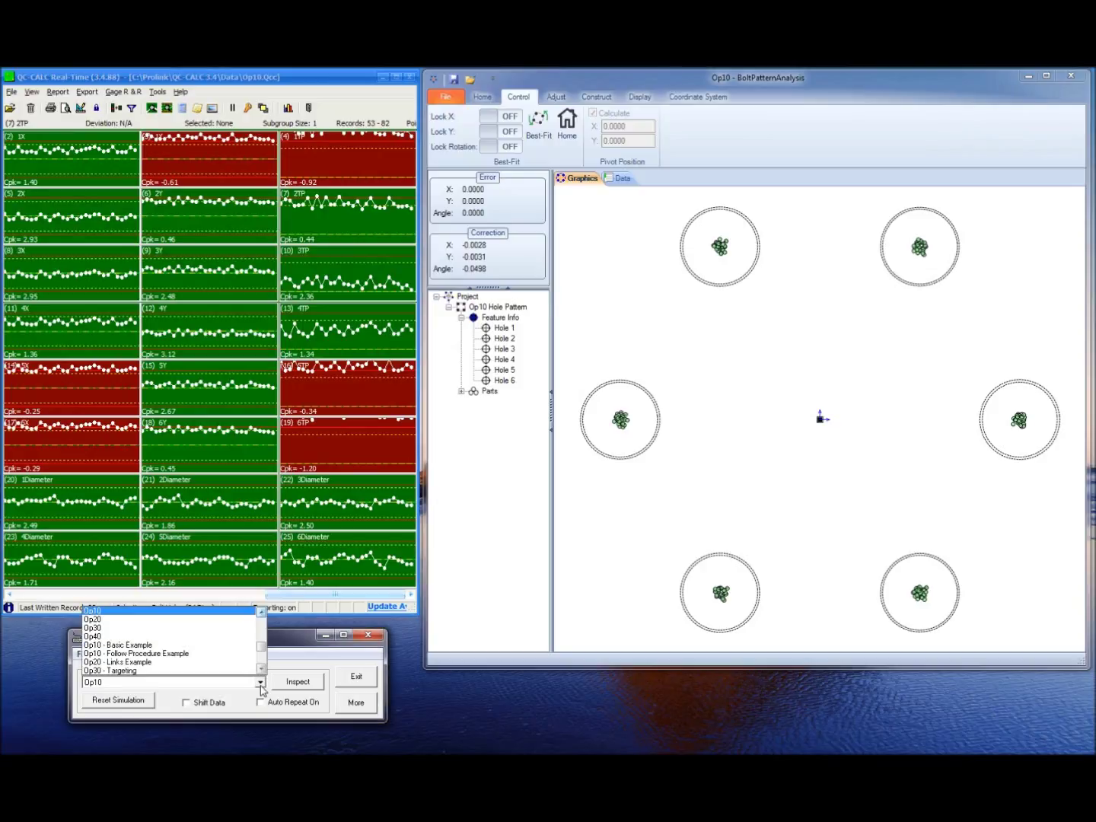
click(175, 620)
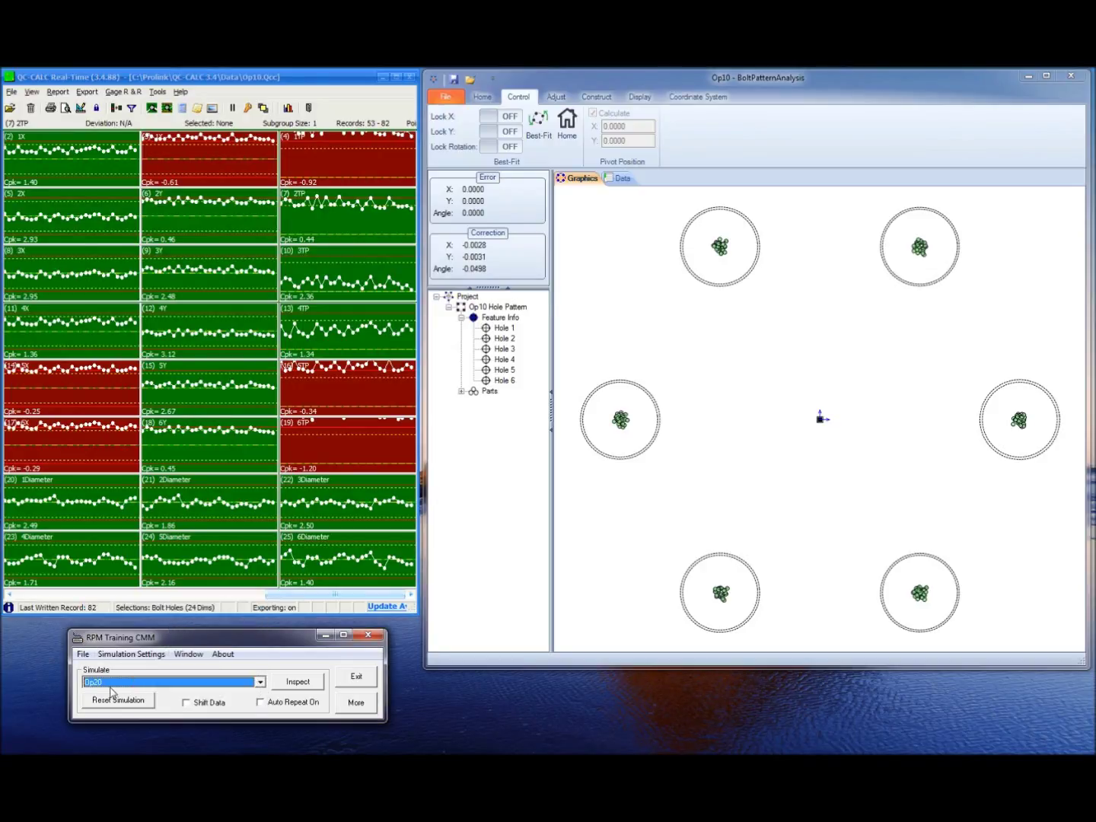
click(293, 684)
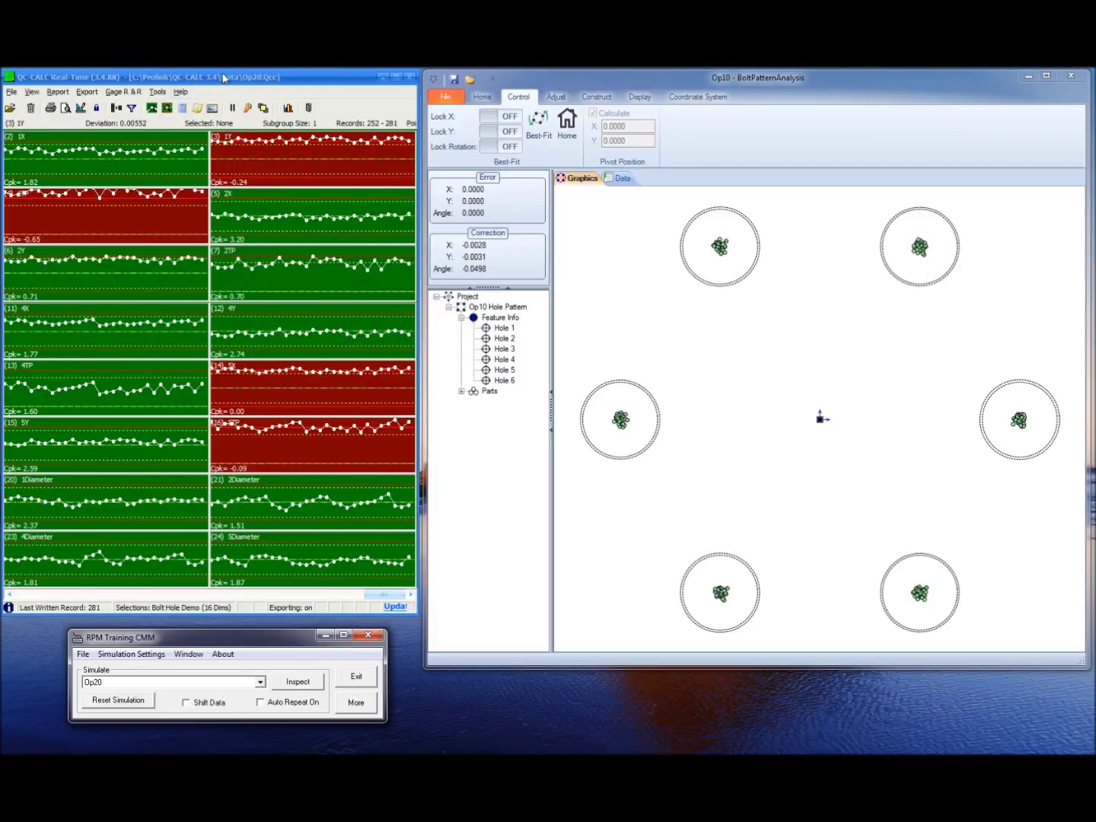
click(205, 93)
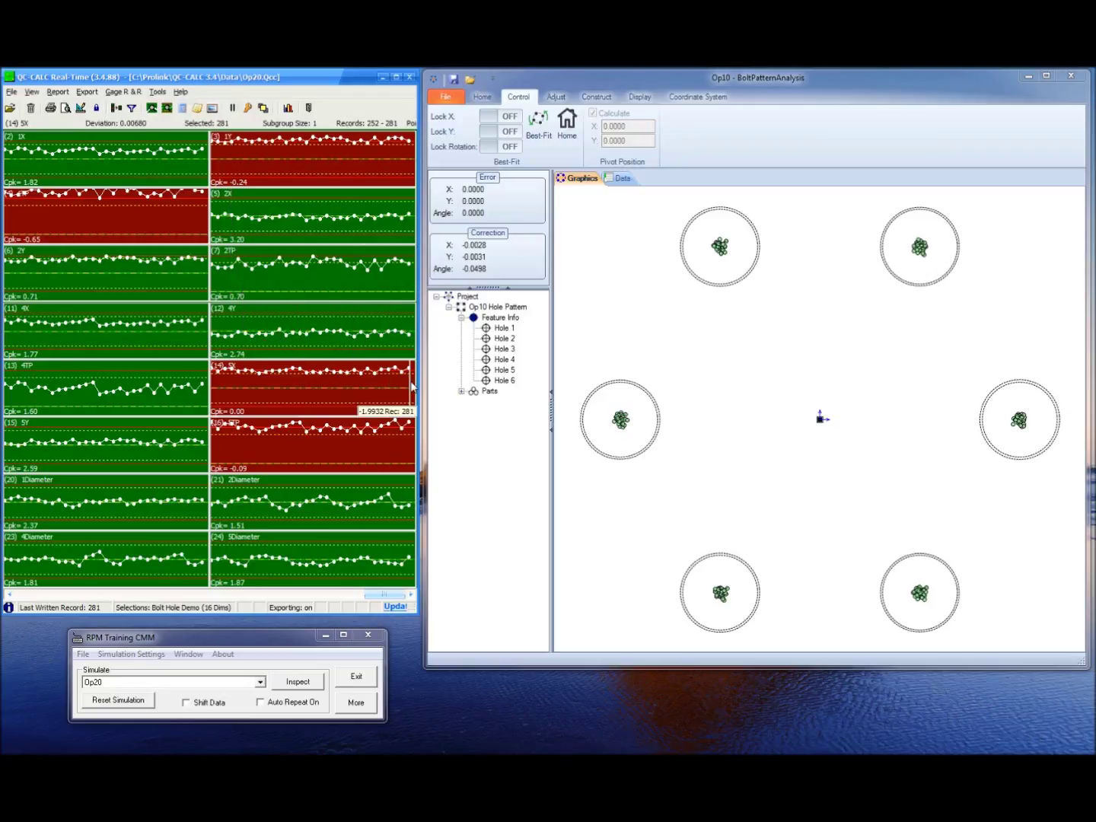
Open the recent Op20 project in BoltPatternAnalysis and show its data collection commands
click(447, 99)
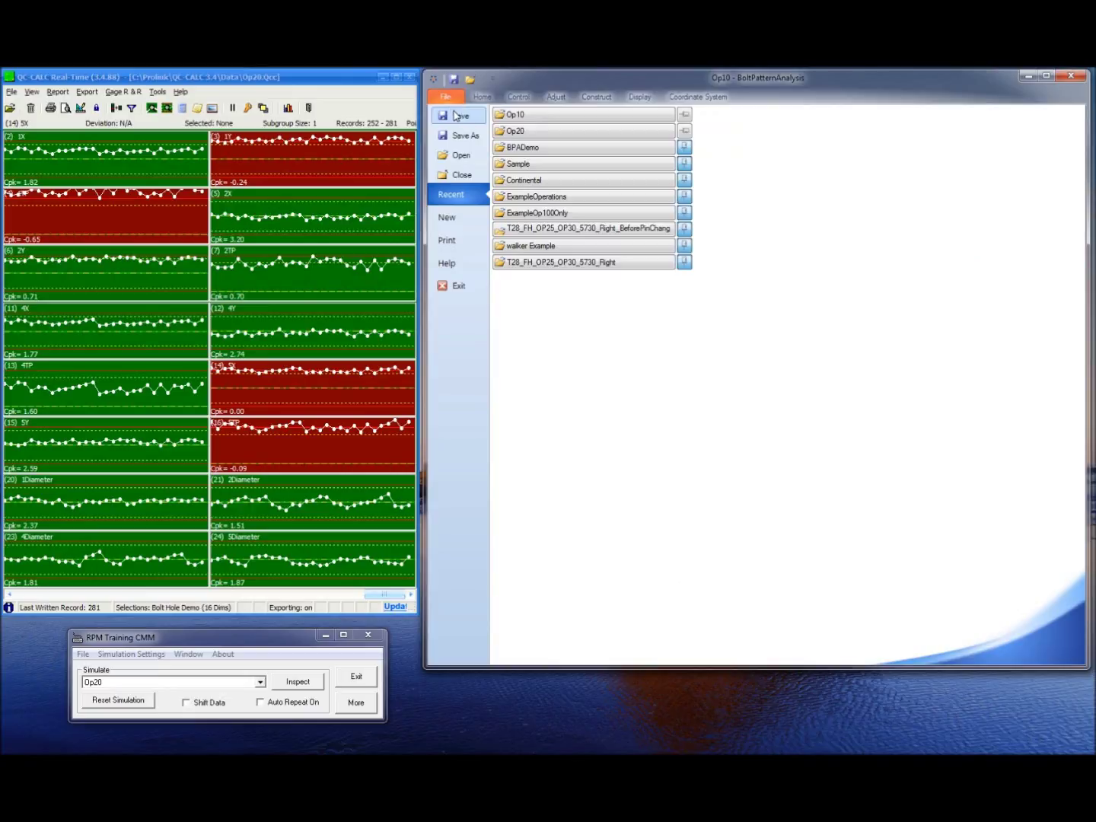
click(522, 133)
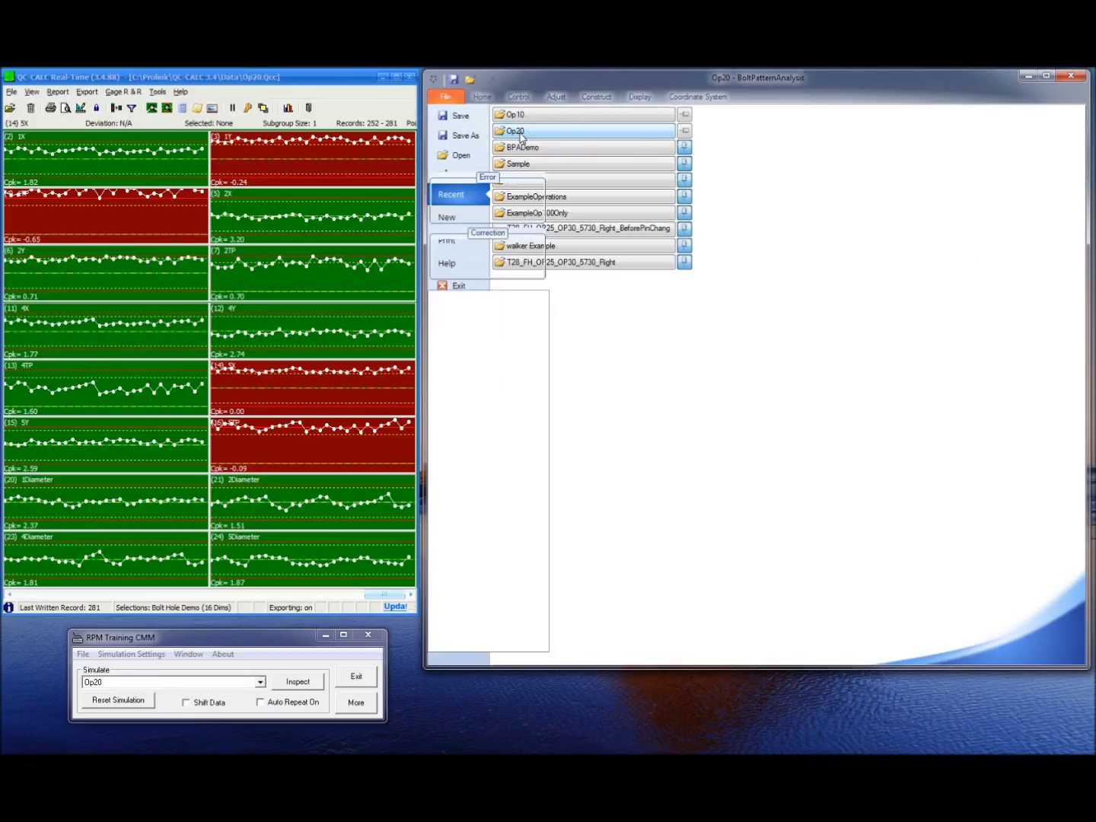
click(481, 101)
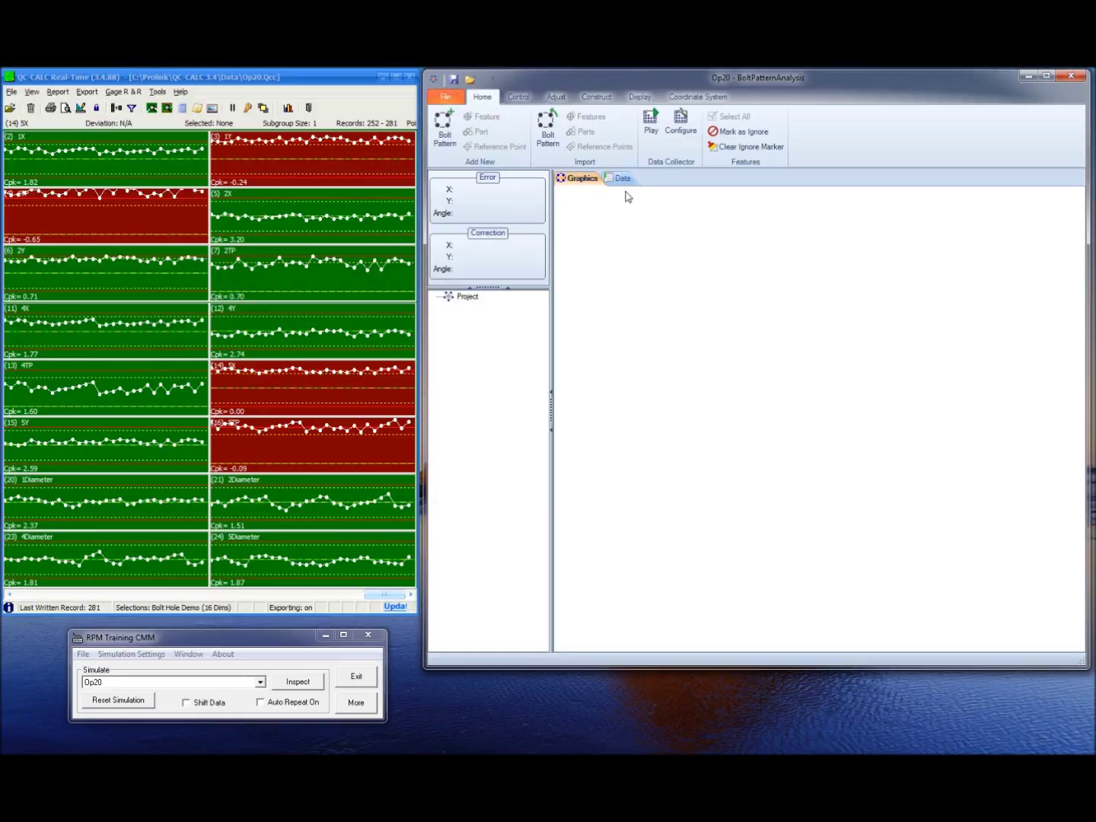
Play the Data Collector to load the available Op20 parts and display the Op20 Hole Pattern
click(651, 126)
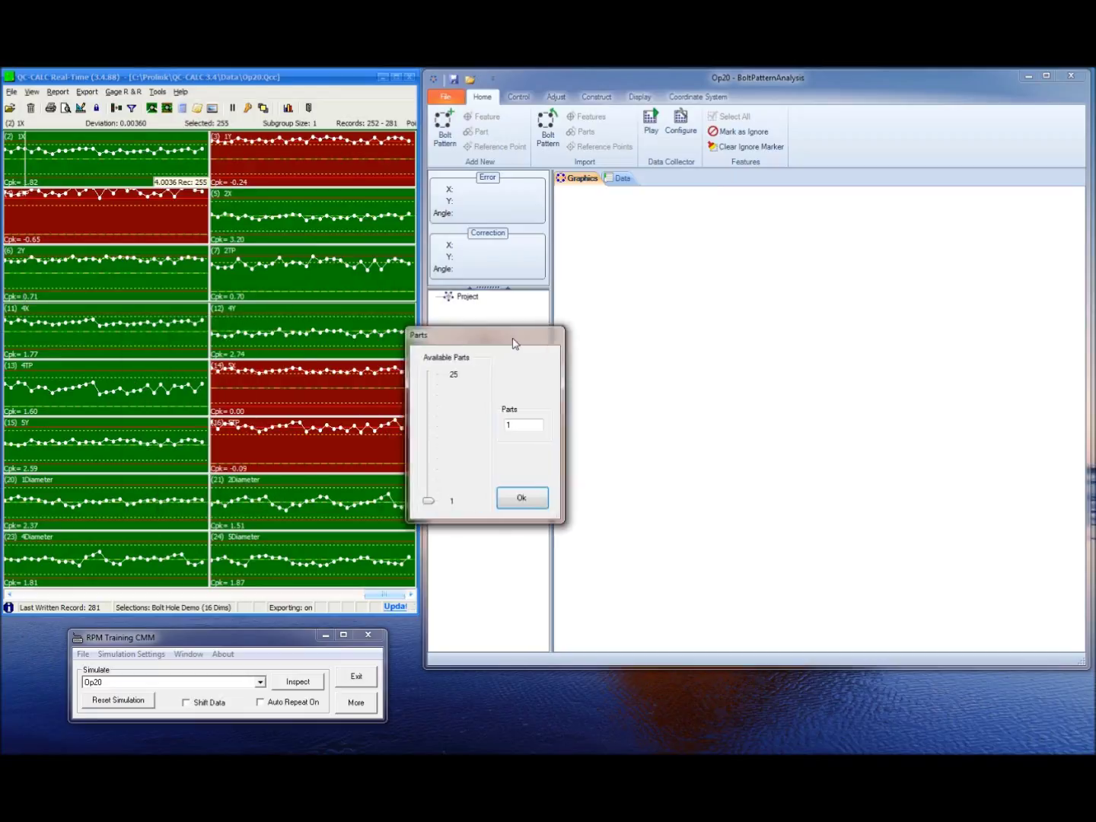
drag(514, 342, 563, 298)
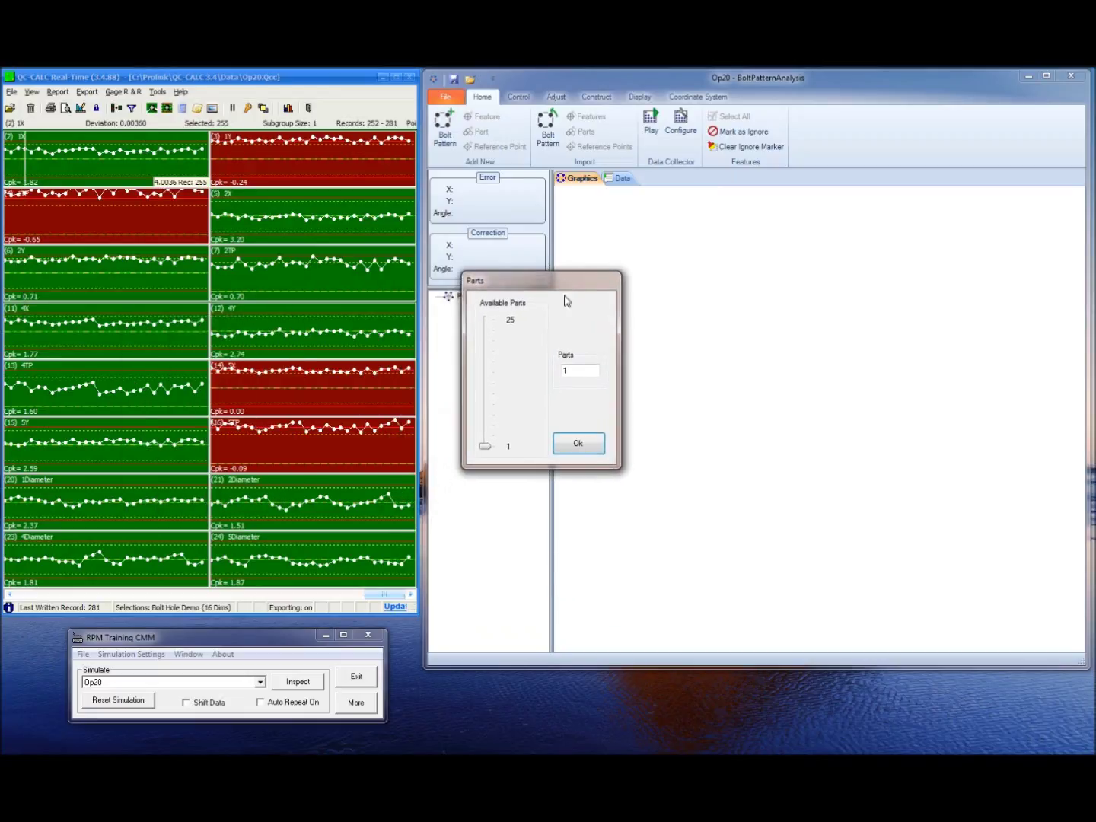
click(574, 442)
click(472, 308)
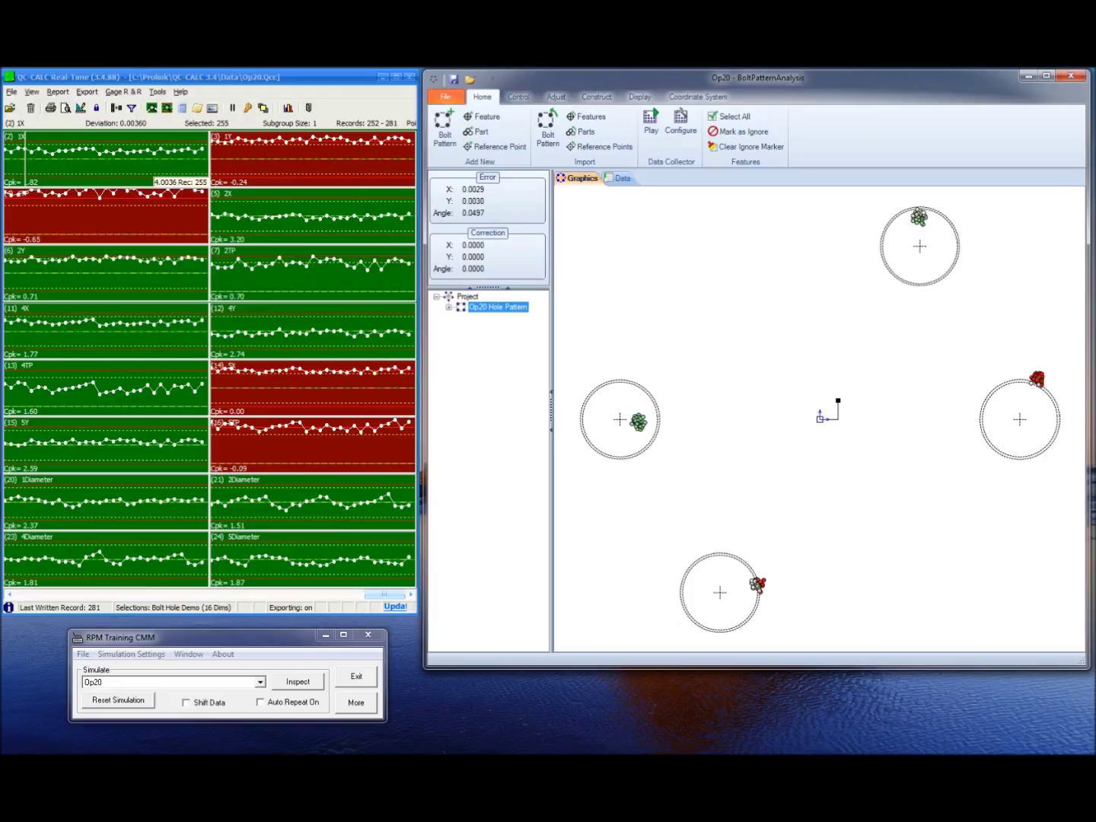
Apply a Best-Fit to the Op20 Hole Pattern with X, Y and rotation unlocked
click(478, 733)
click(519, 97)
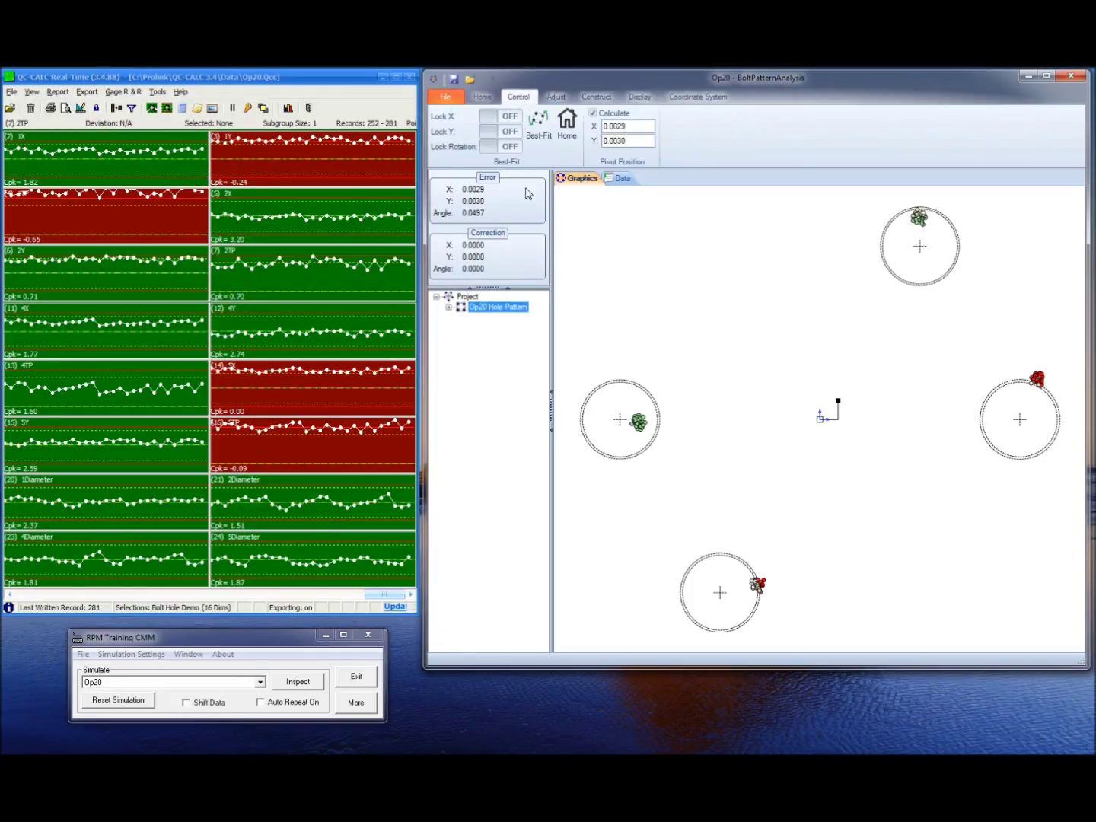
click(538, 123)
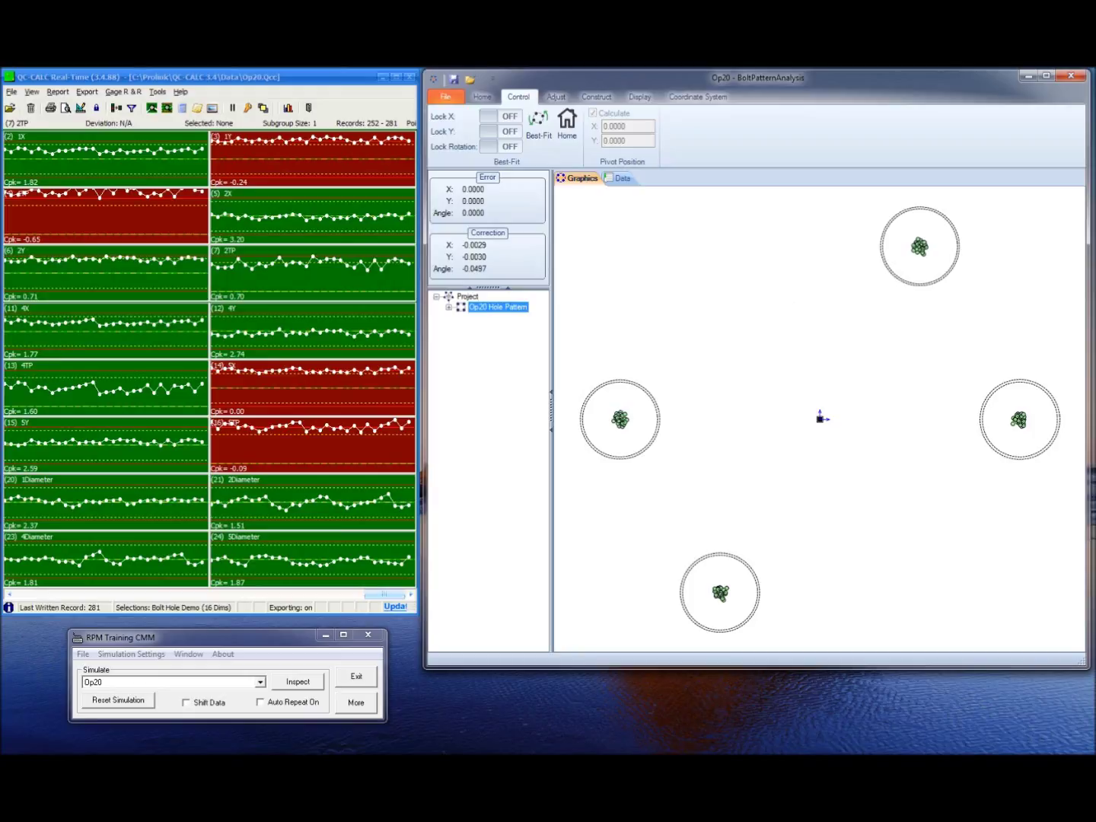
click(496, 735)
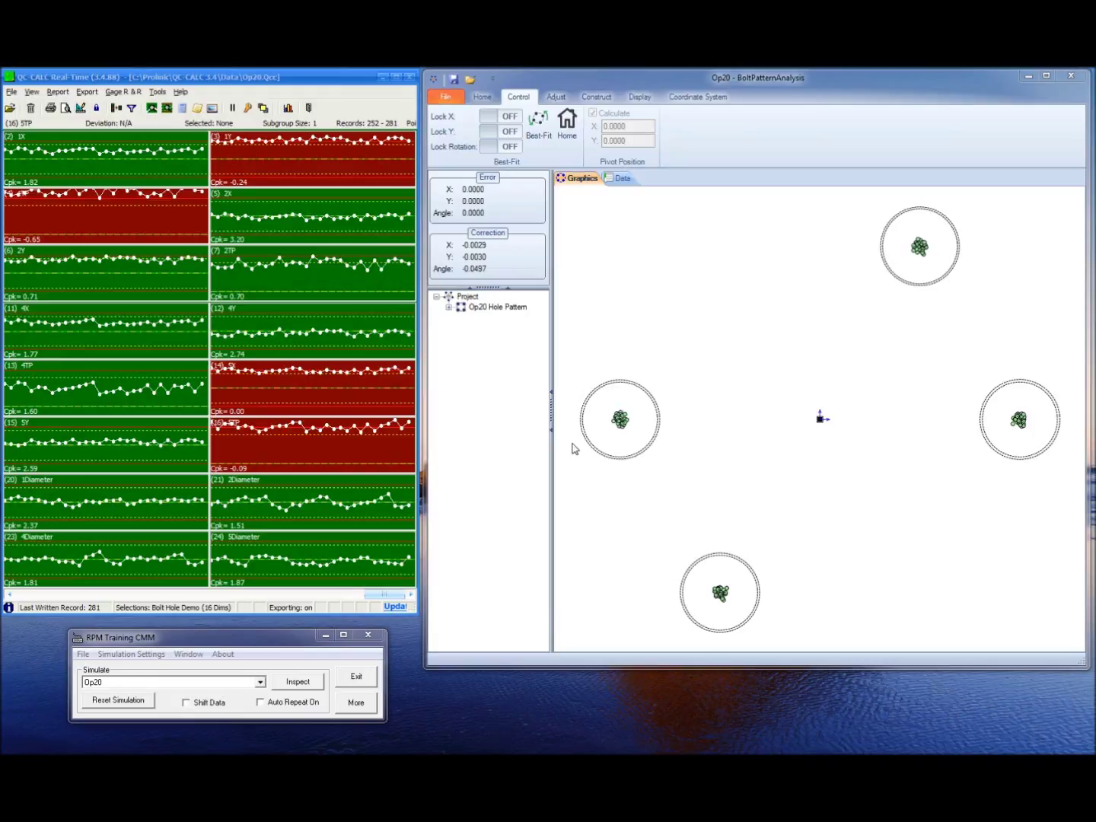
Open the recent BPADemo project and display its Op 10, Op 30, Op 40 and Op 50 hole patterns in turn
click(447, 99)
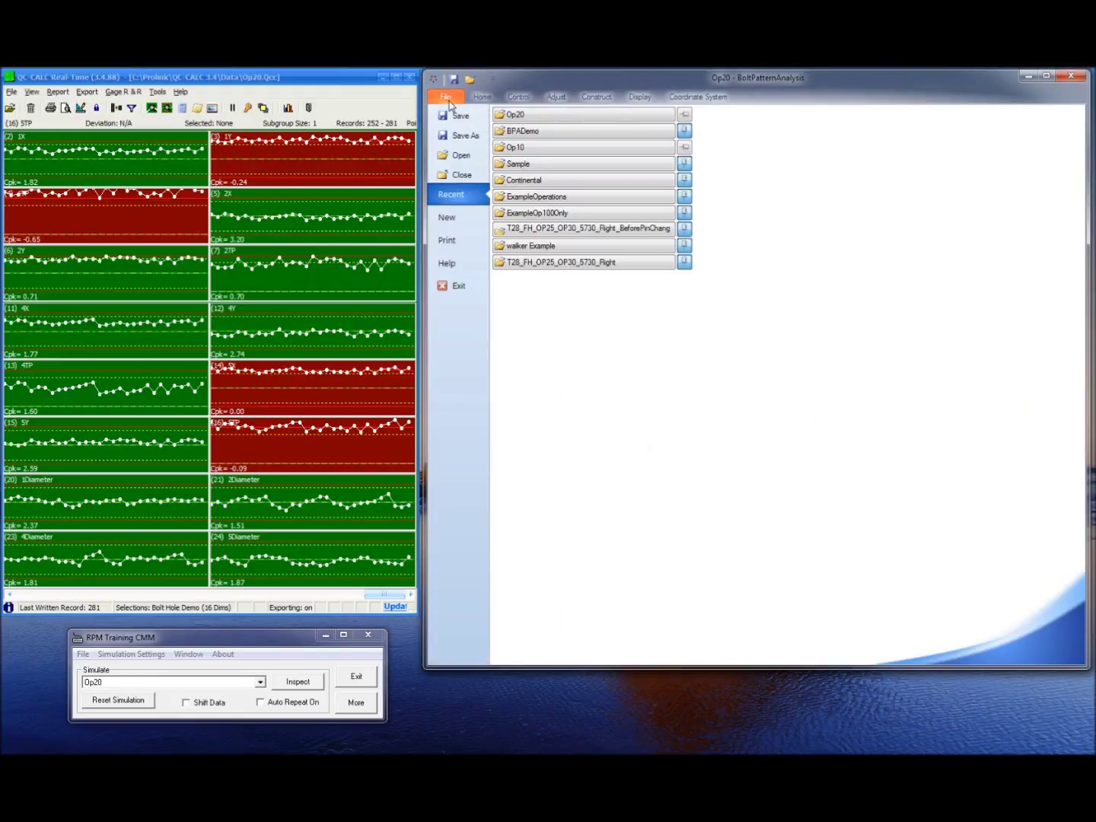
click(529, 137)
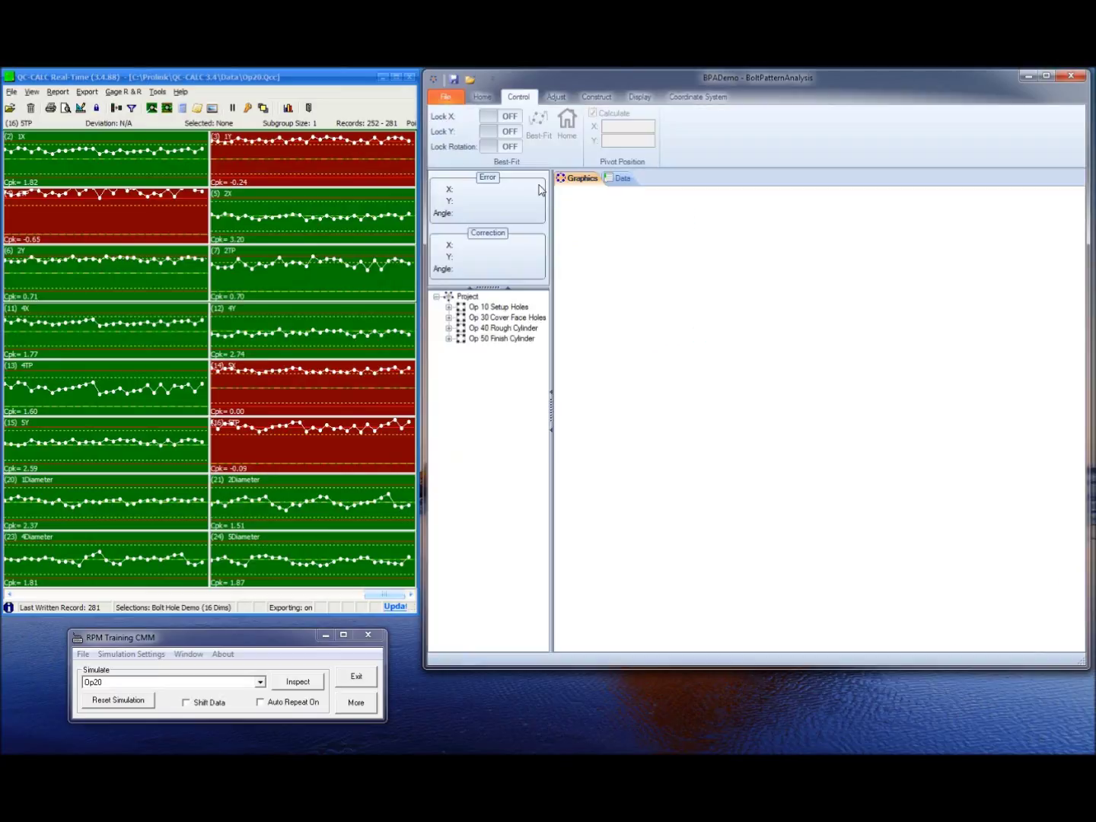
click(503, 307)
click(504, 318)
click(507, 327)
click(506, 339)
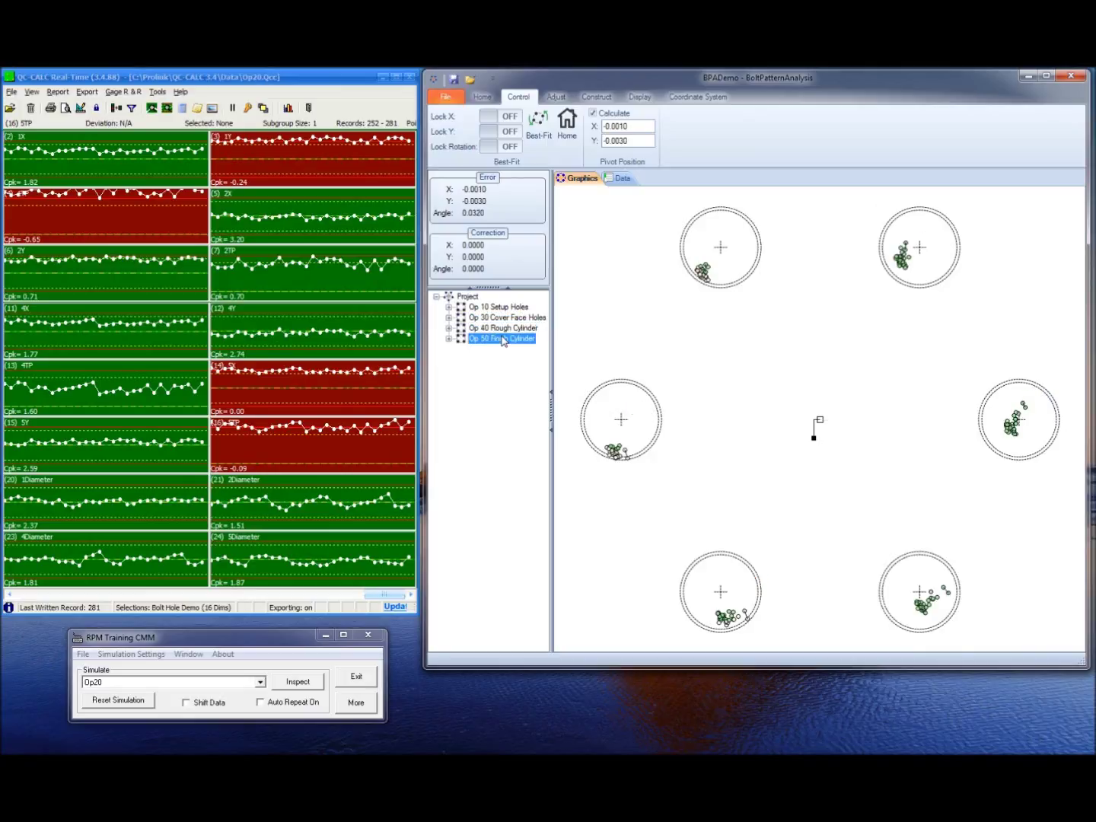
Compare the hole positions and error values between the Setup Holes, Cover Face Holes, Rough Cylinder and Finish Cylinder operations
click(505, 318)
click(506, 328)
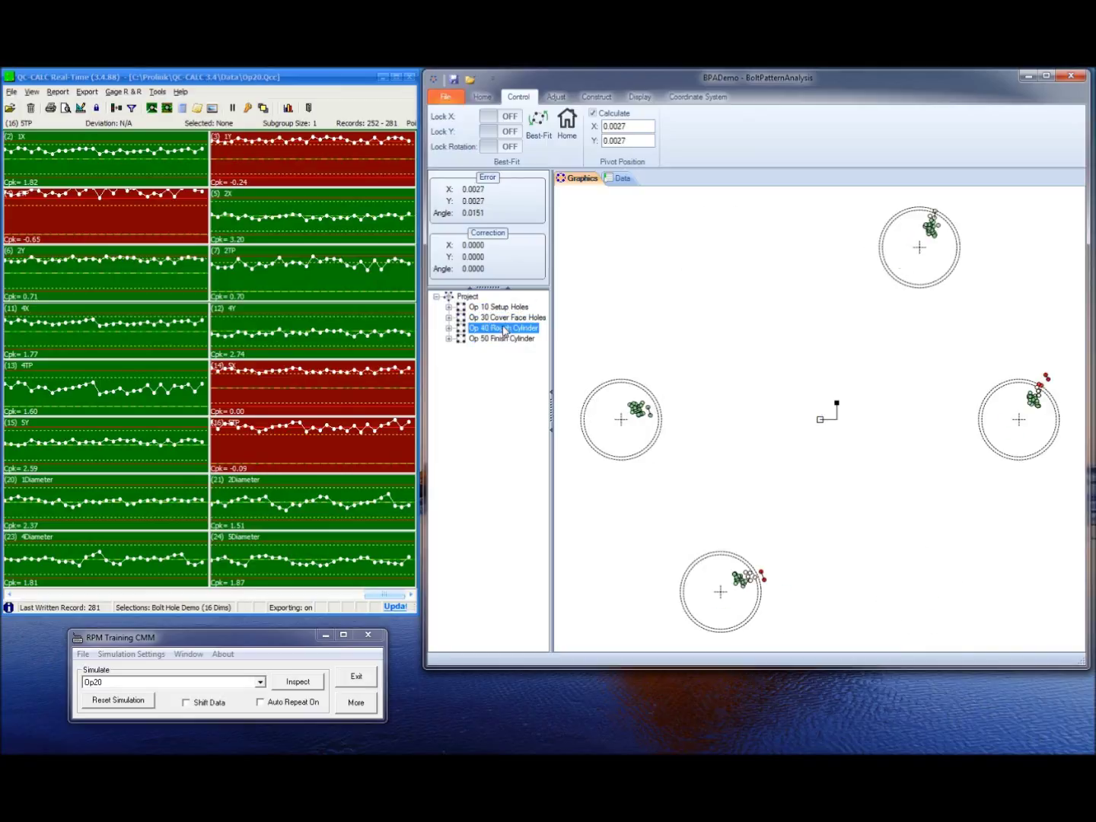
click(506, 340)
click(502, 307)
click(503, 318)
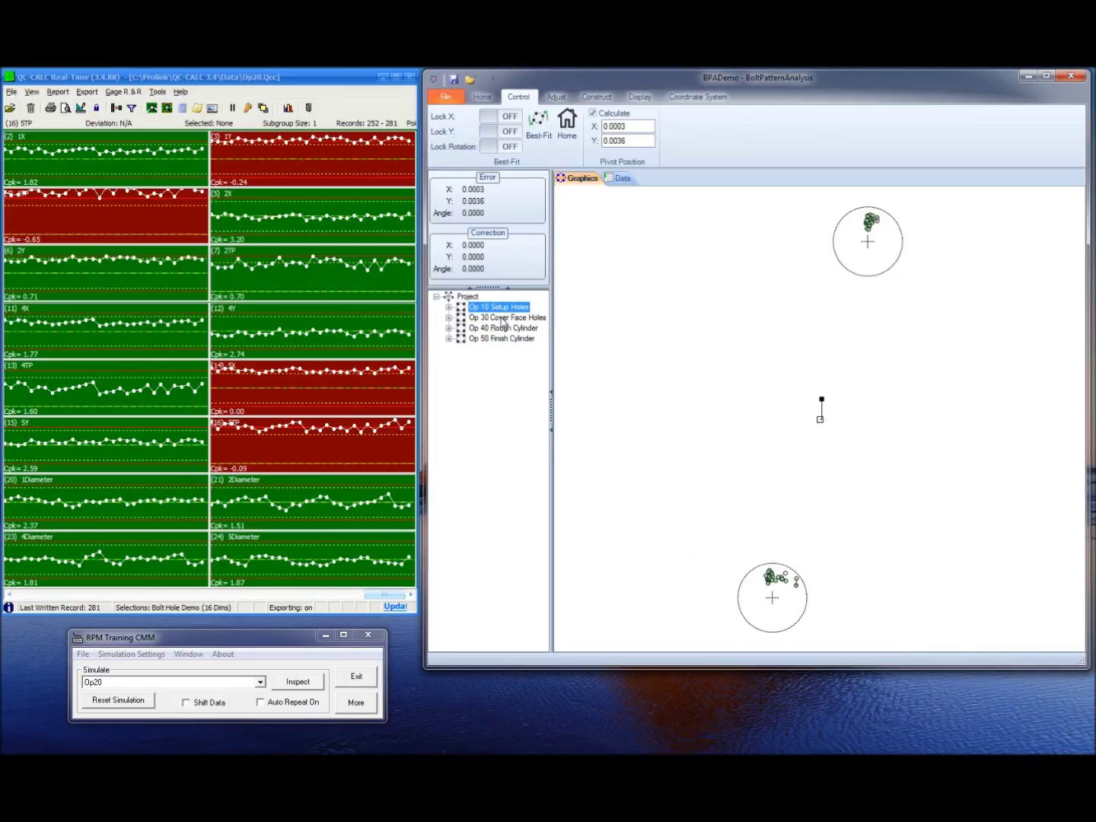
click(506, 328)
click(502, 340)
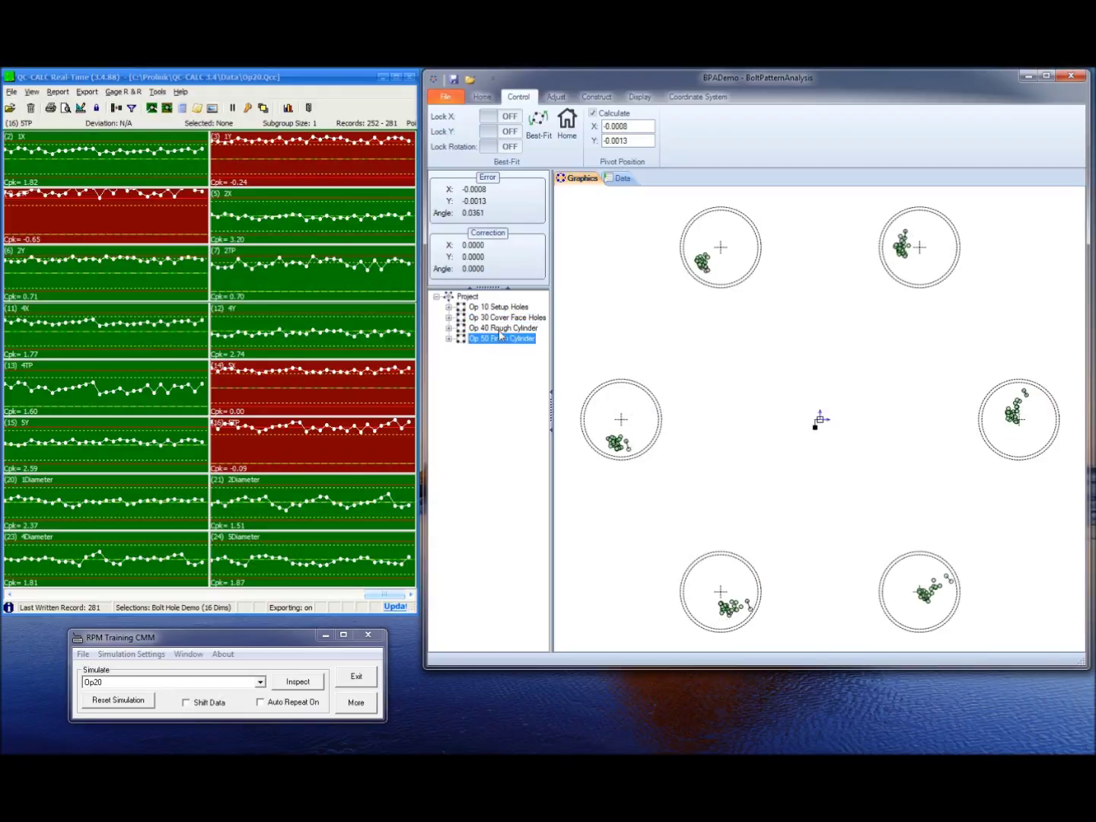
click(501, 329)
click(502, 319)
click(502, 308)
click(503, 328)
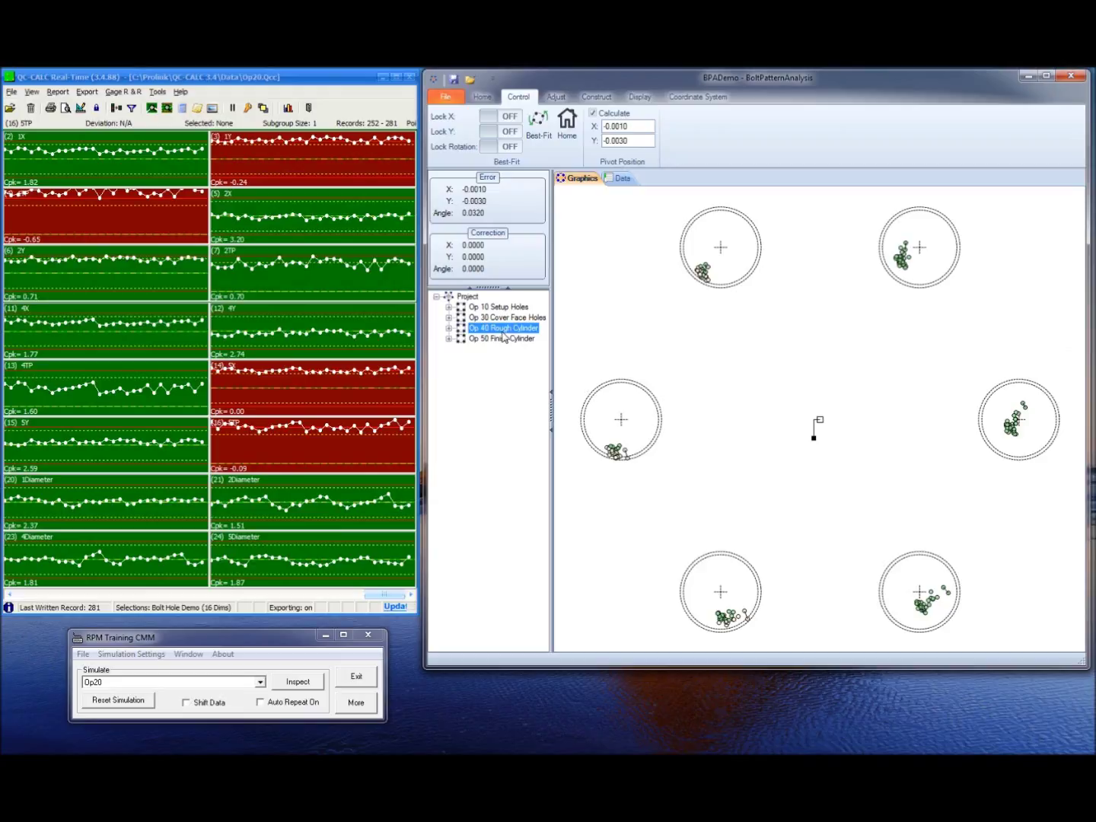
Try a Best-Fit twice on the Op 40 Rough Cylinder pattern, returning it to its home position each time
click(539, 122)
click(564, 140)
click(537, 125)
click(566, 126)
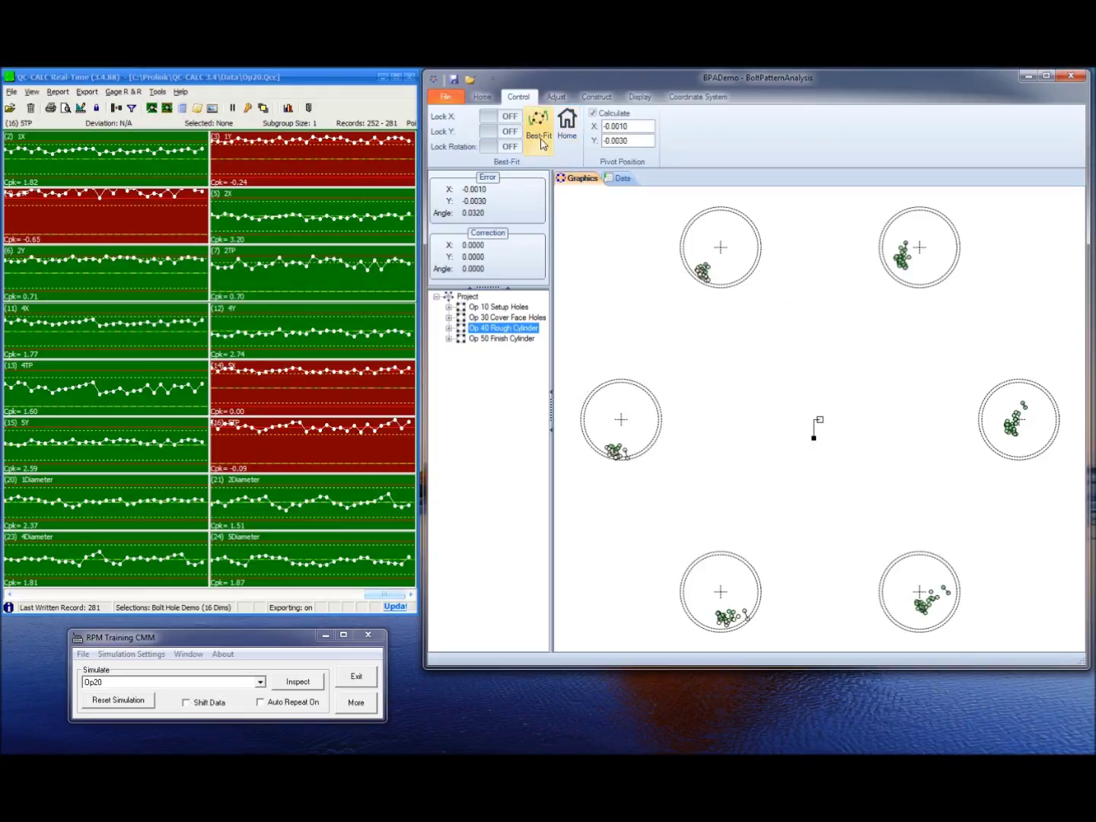
Try a Best-Fit on the Op 30 Cover Face Holes pattern and return it to its home position
click(504, 318)
click(538, 128)
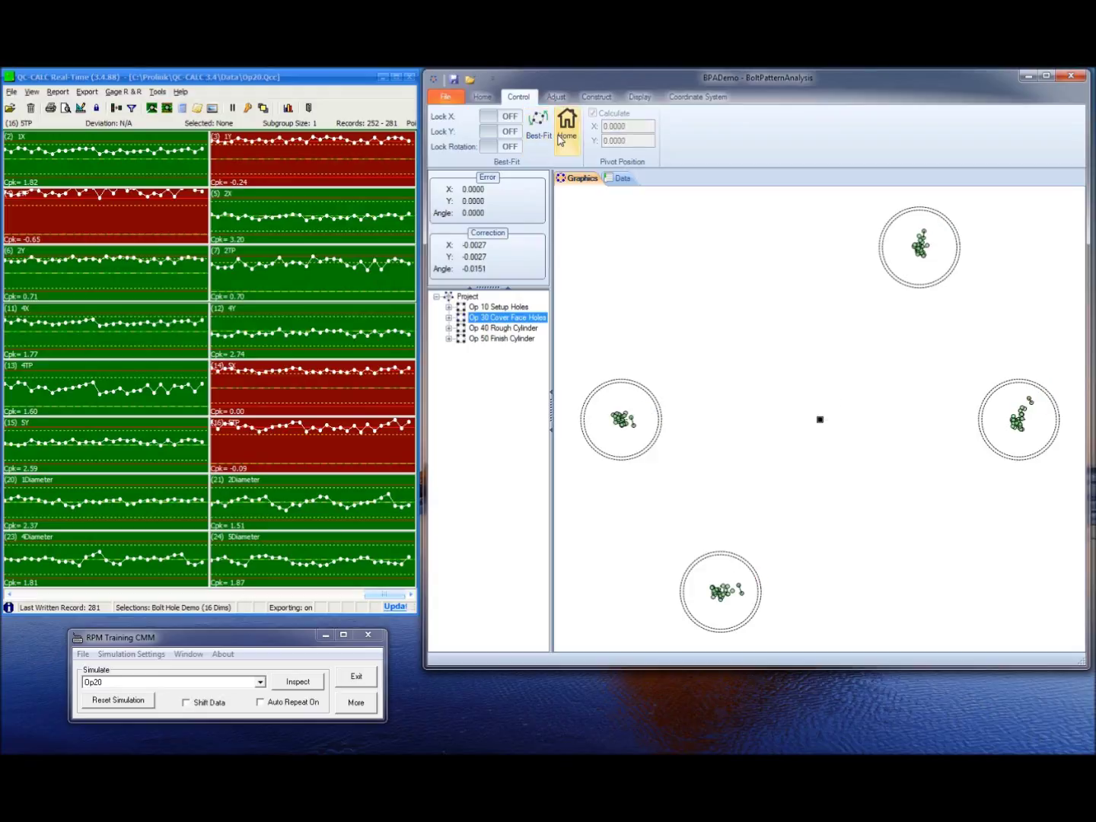
click(566, 124)
Review the four operations' hole patterns in order, ending on Op 50 Finish Cylinder
click(501, 309)
click(502, 319)
click(502, 327)
click(503, 339)
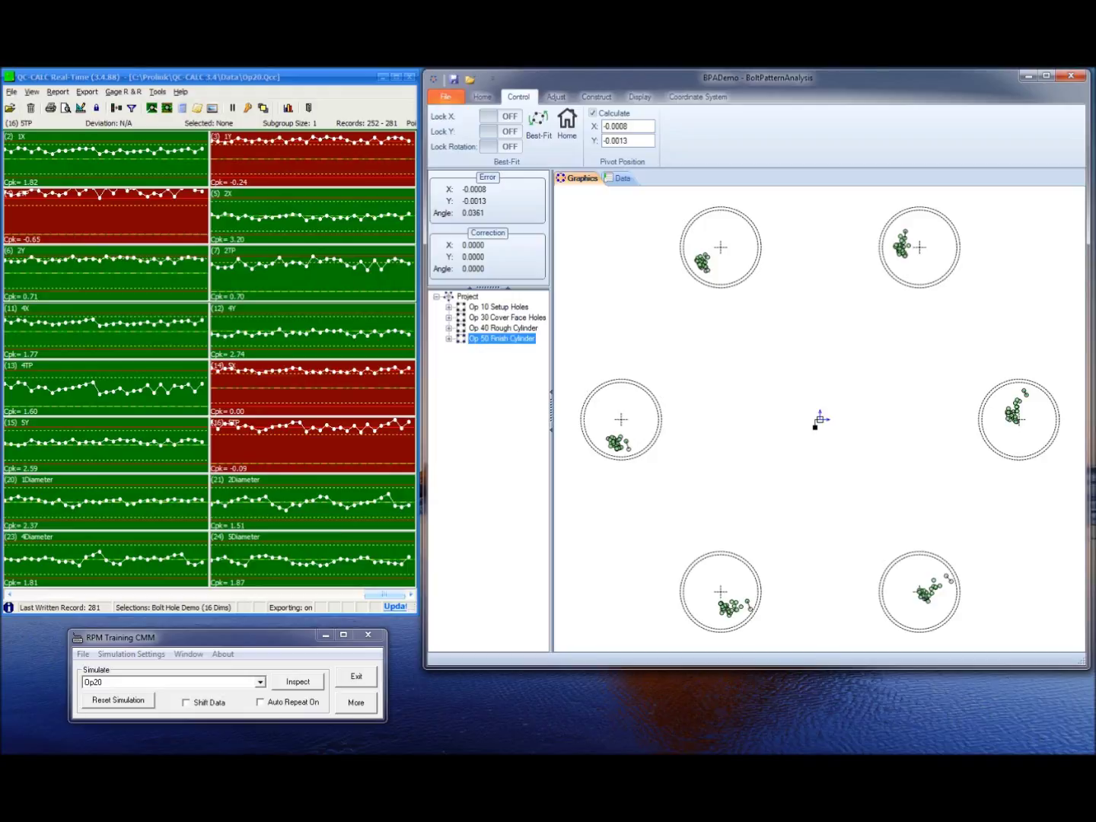
Show the coordinate system commands for the Op 50 Finish Cylinder pattern
click(458, 731)
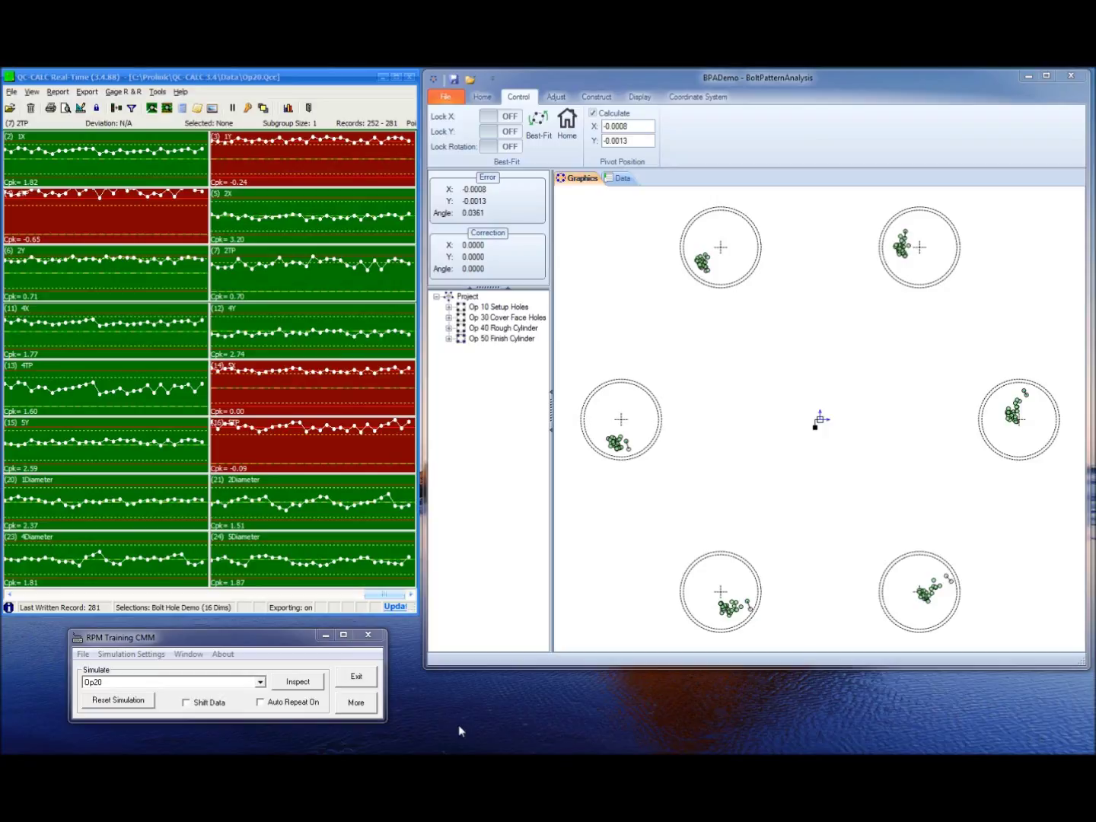
click(696, 102)
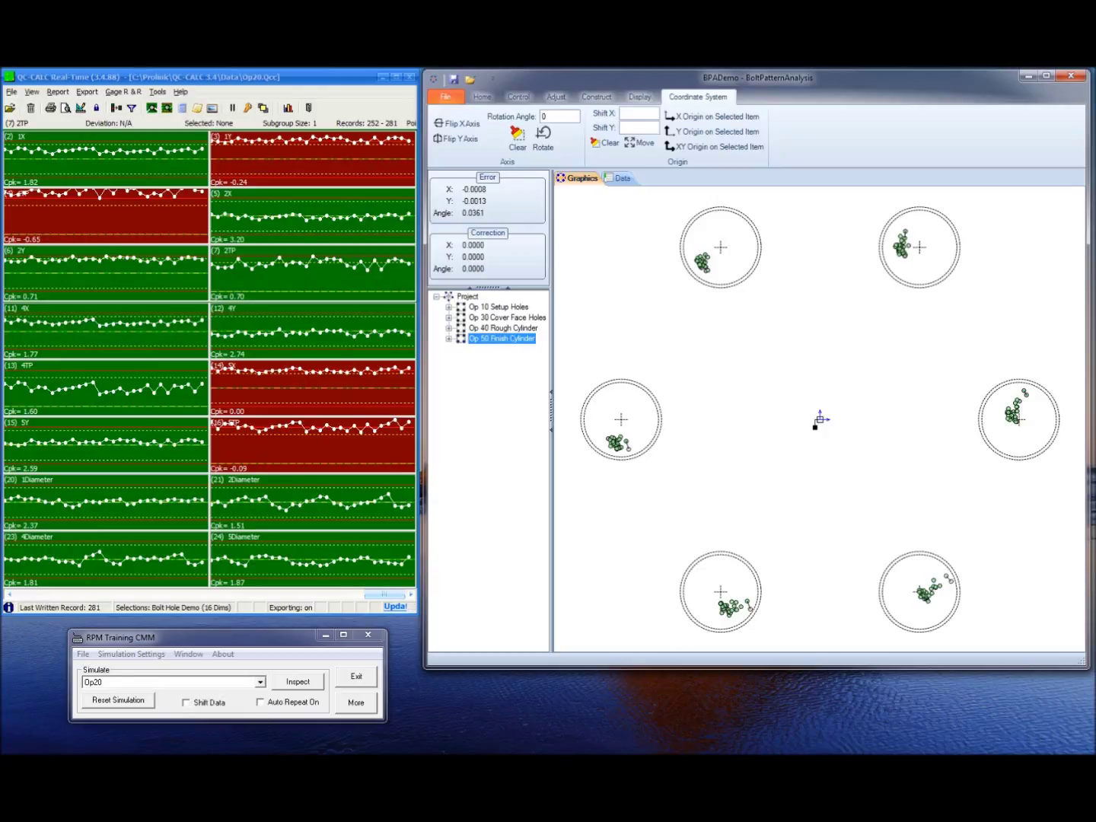
click(475, 716)
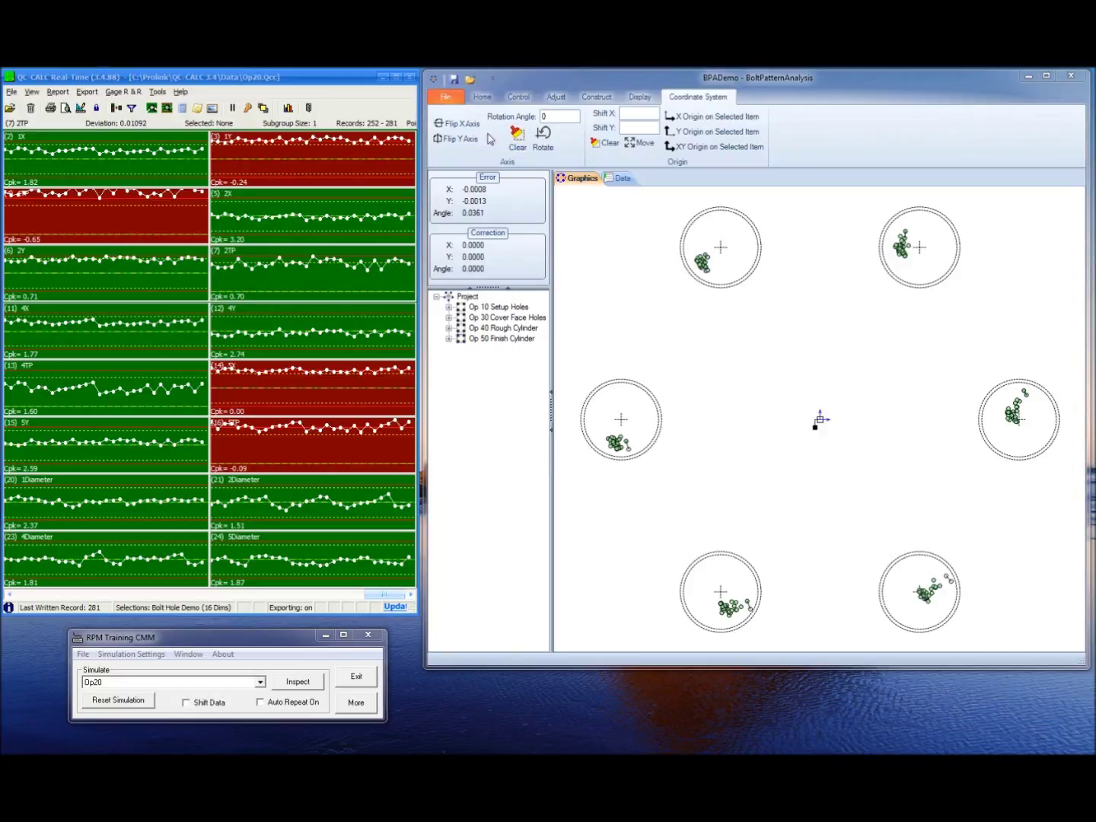
Try flipping the X and Y axes of the Op 50 Finish Cylinder pattern and flip both back
click(466, 126)
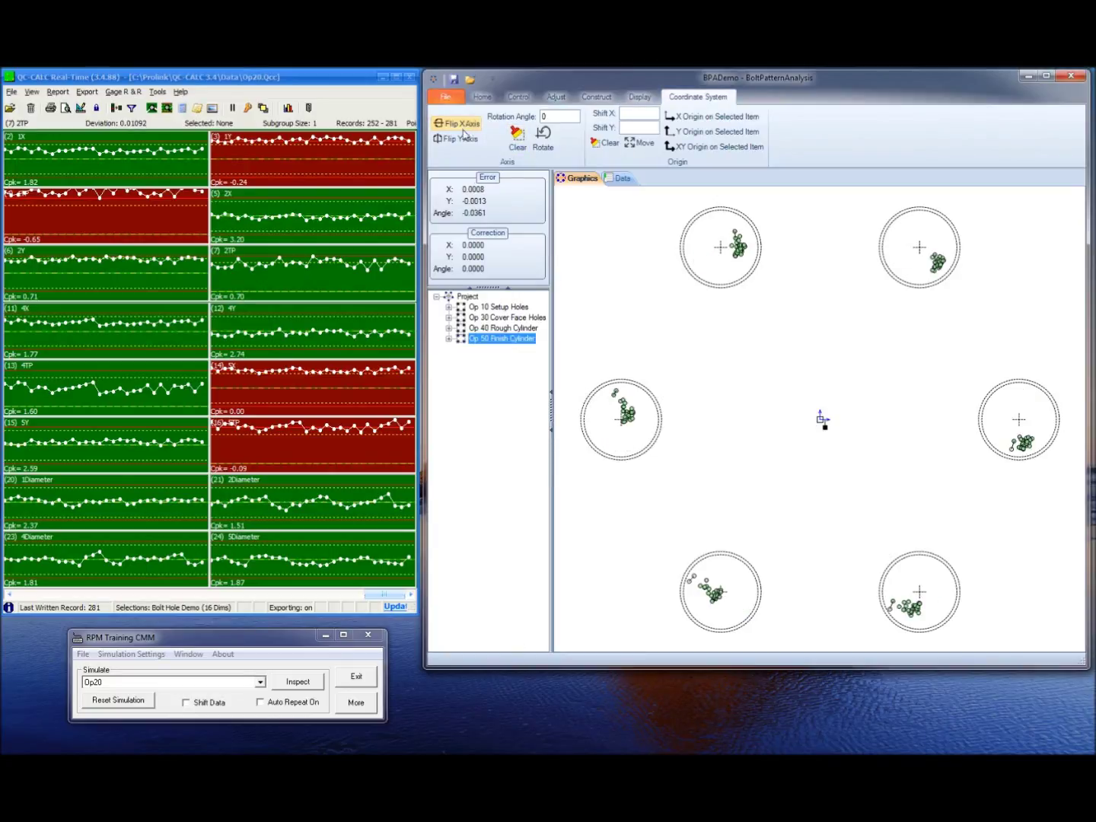
click(462, 141)
click(462, 140)
click(461, 125)
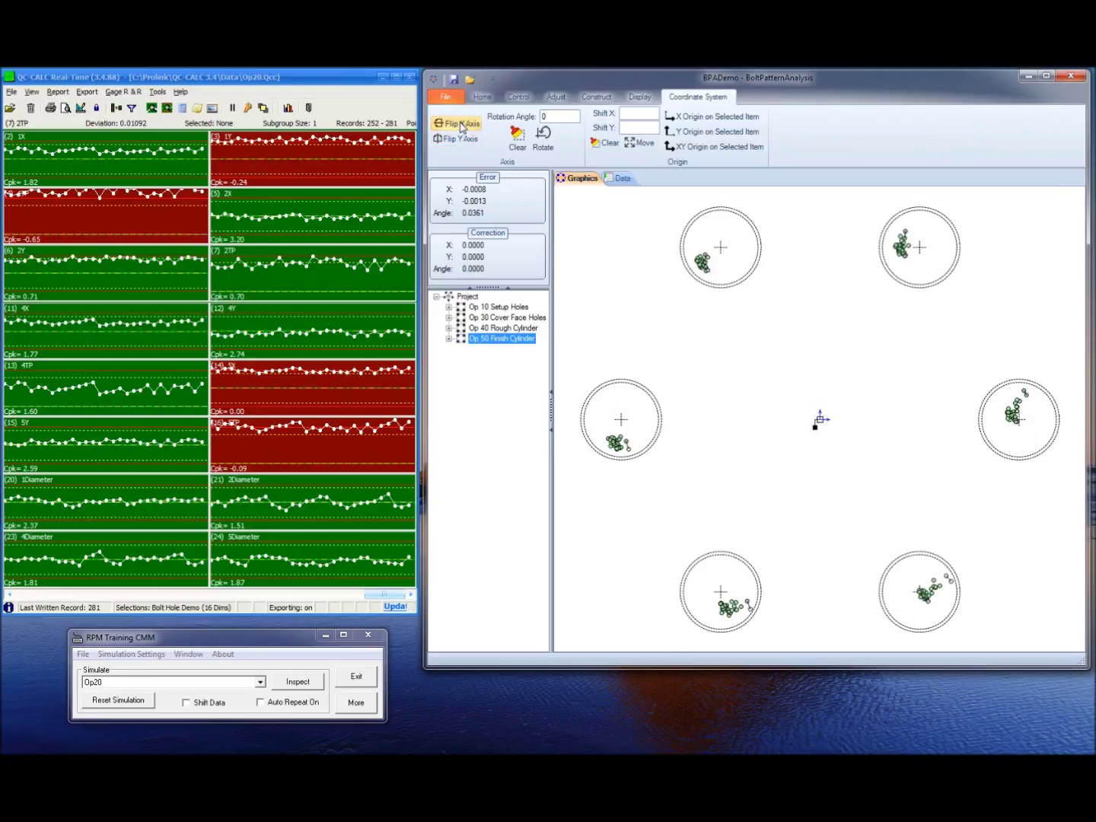
Rotate the coordinate axes of the Op 50 Finish Cylinder pattern by an angle of 15
click(564, 119)
key(BackSpace)
text(15)
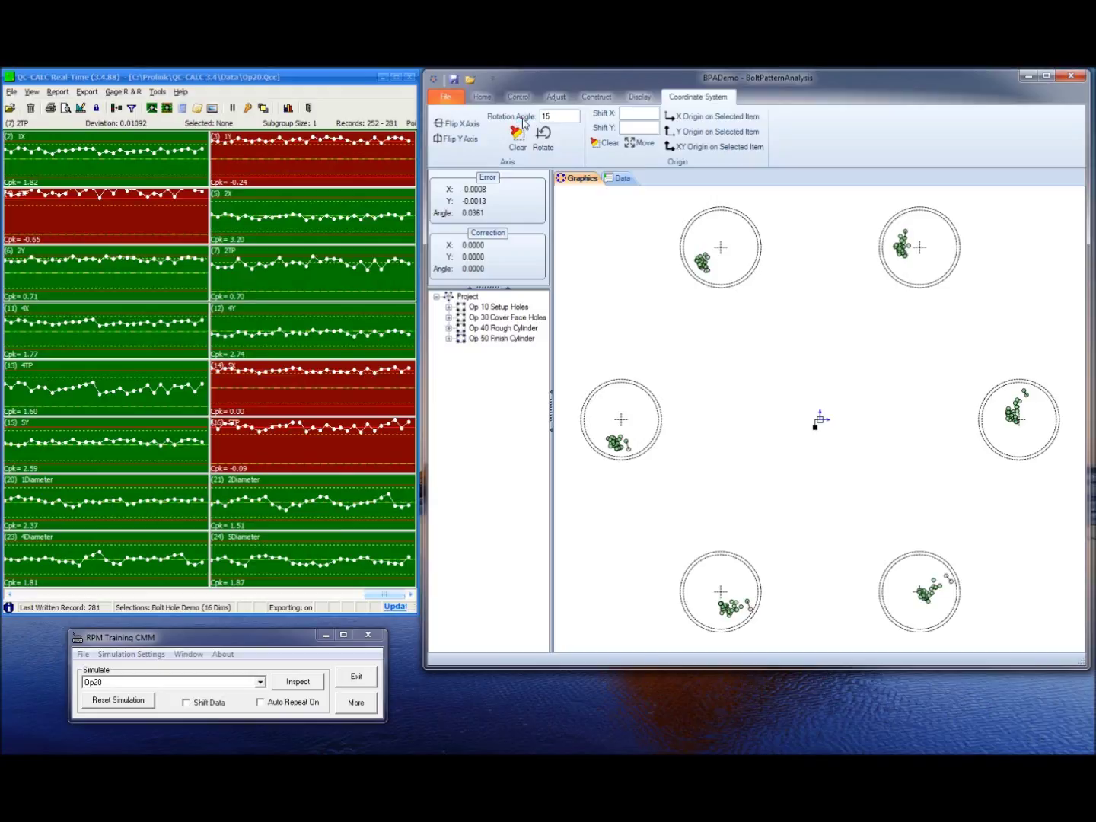
click(547, 139)
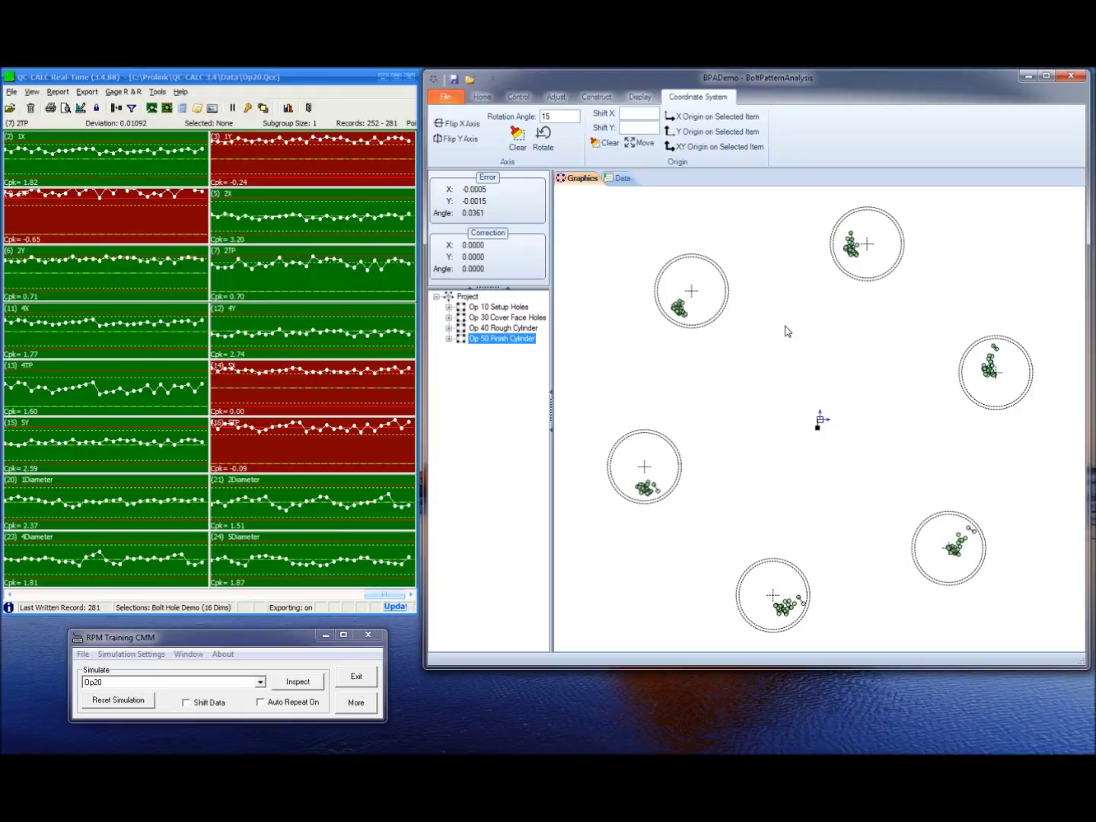
click(11, 321)
click(458, 709)
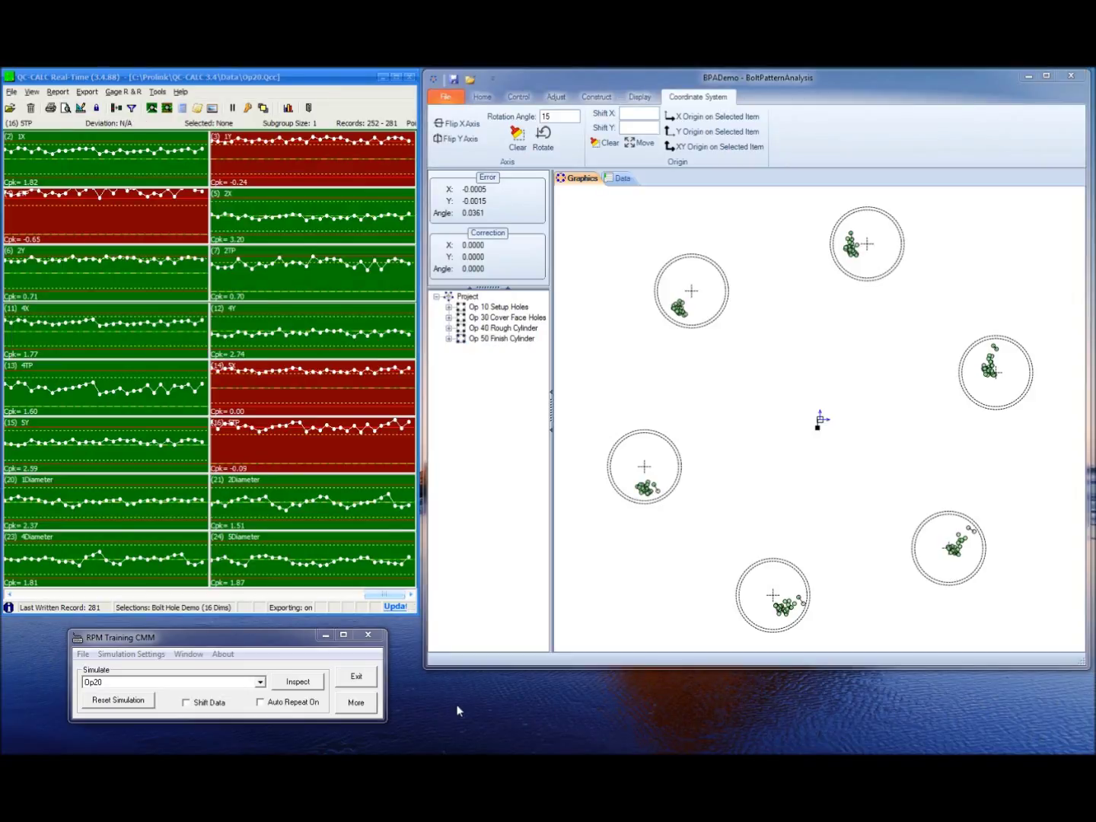